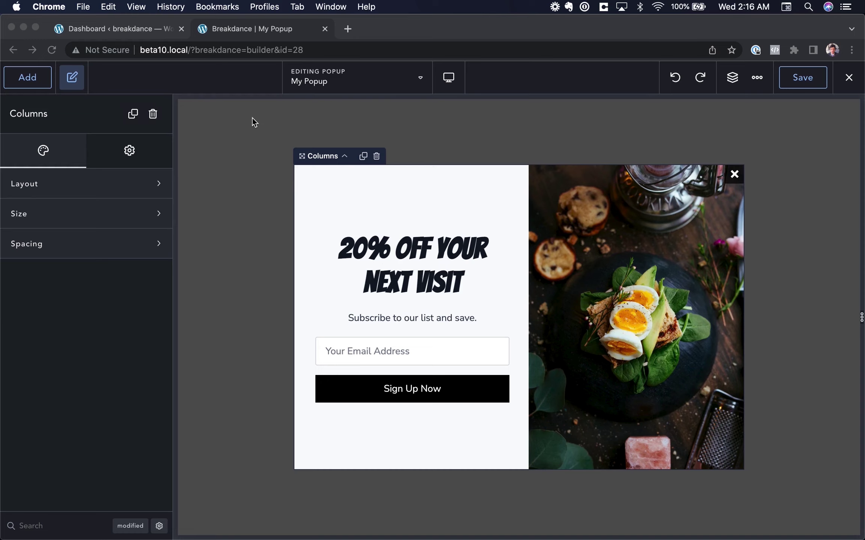
Step: Return to the WordPress dashboard, go to Breakdance's Popups page, and start adding a new popup
click(127, 31)
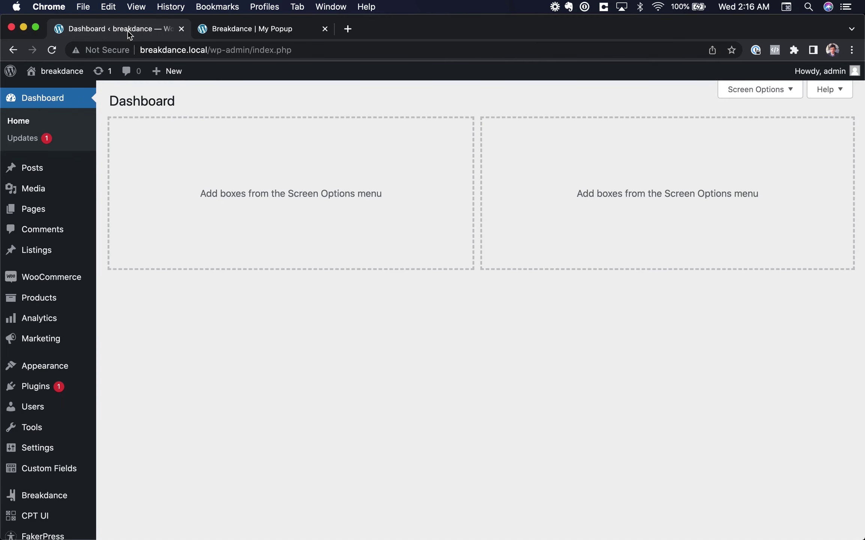
scroll(37, 282, down, 2)
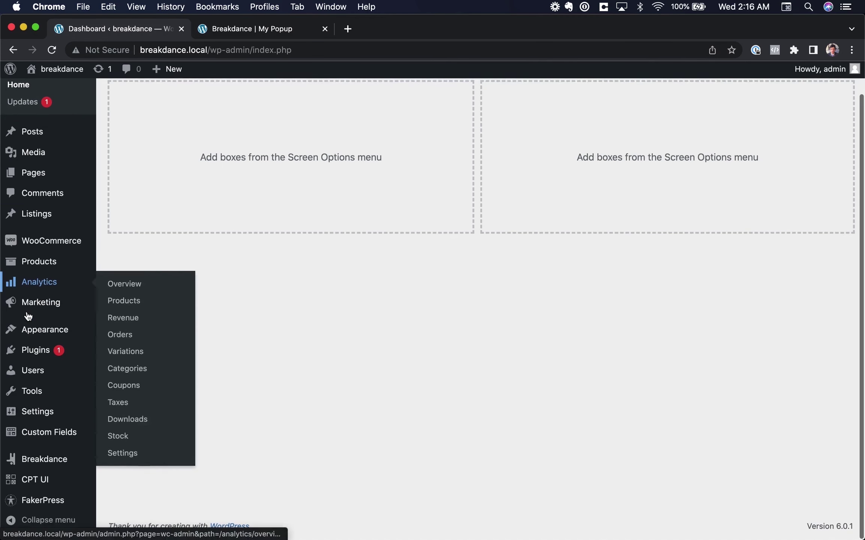
mouse_move(57, 464)
click(133, 447)
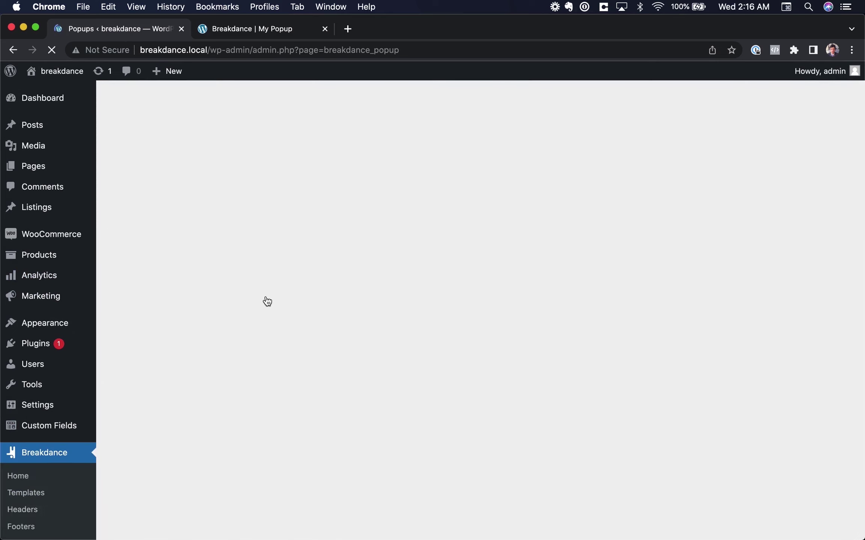
click(189, 100)
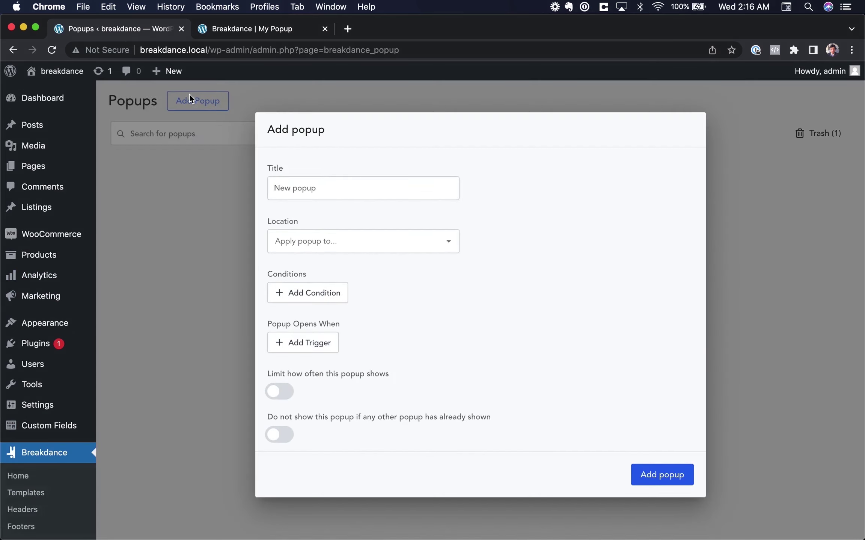
Step: Title the new popup 'Email Subscribe', set its location to single Pages, and add a condition
click(308, 191)
text(Email Subscribe)
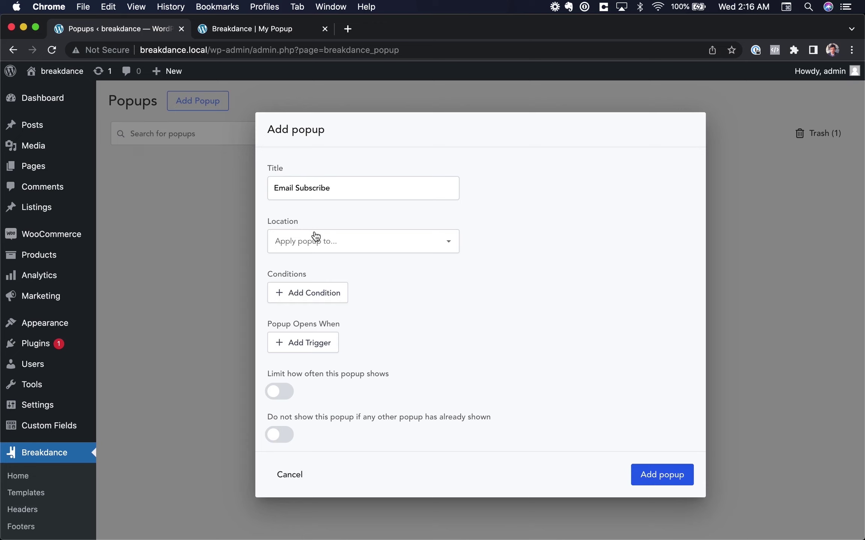
click(328, 240)
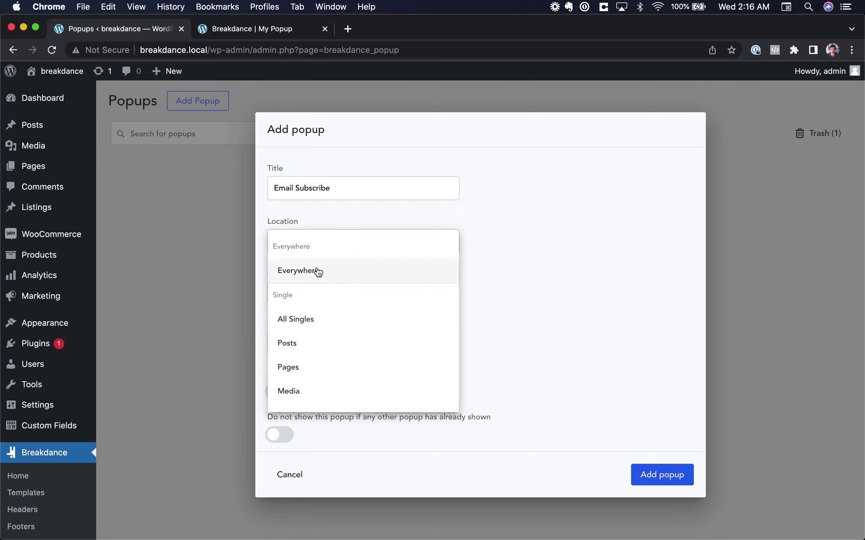
scroll(315, 357, down, 2)
scroll(311, 318, down, 1)
scroll(328, 309, up, 3)
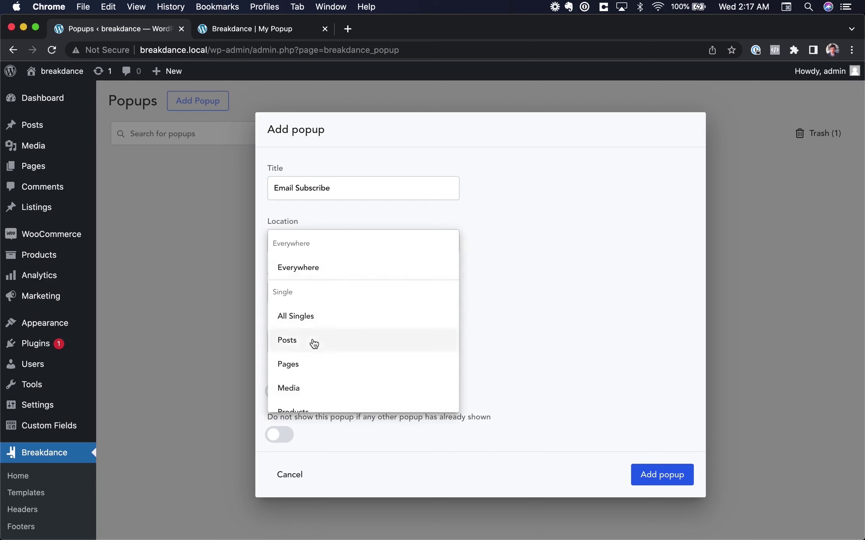
click(309, 363)
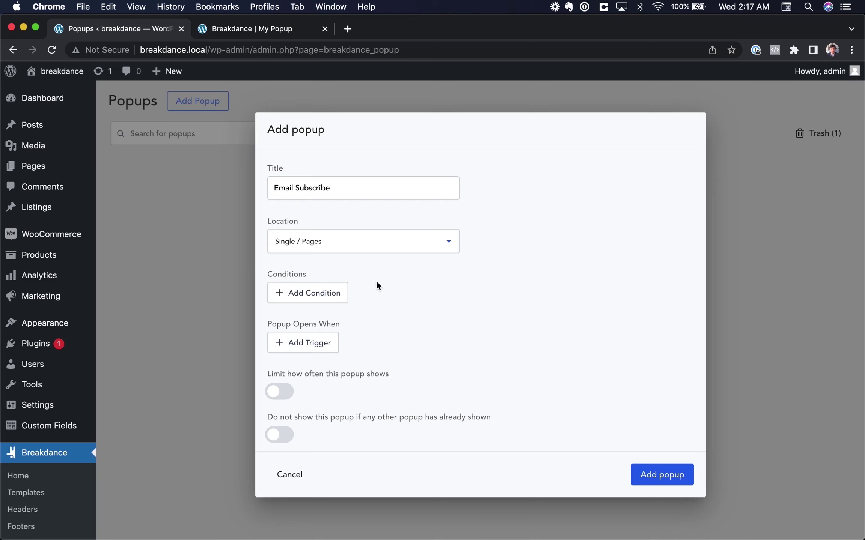
click(300, 292)
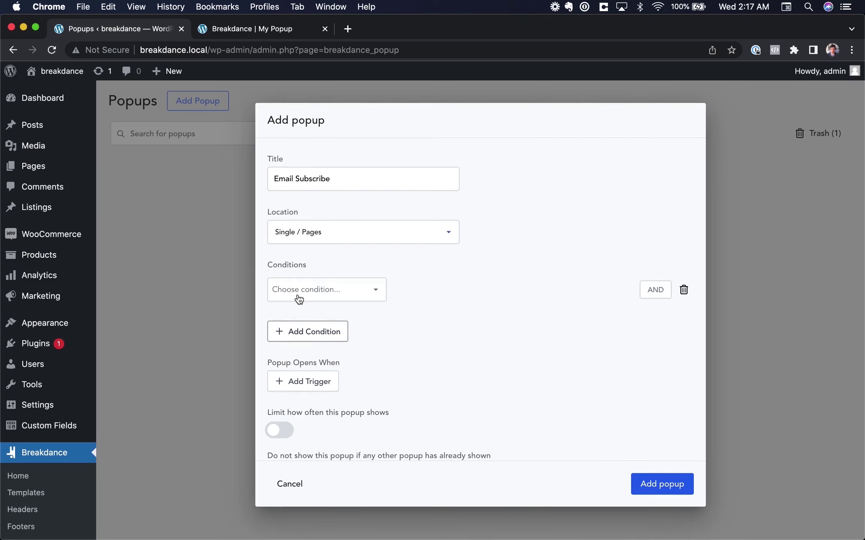
Step: Set the display condition to Page is Homepage
click(329, 296)
click(283, 319)
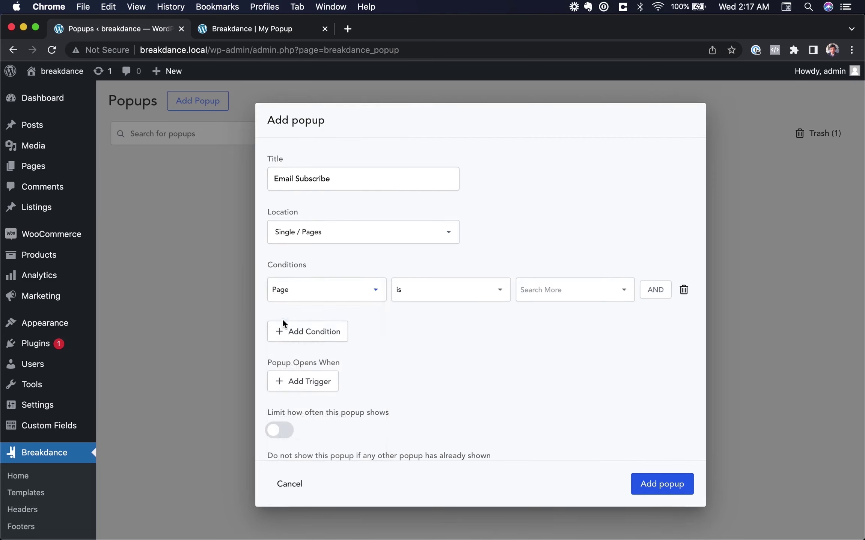
click(574, 283)
click(588, 346)
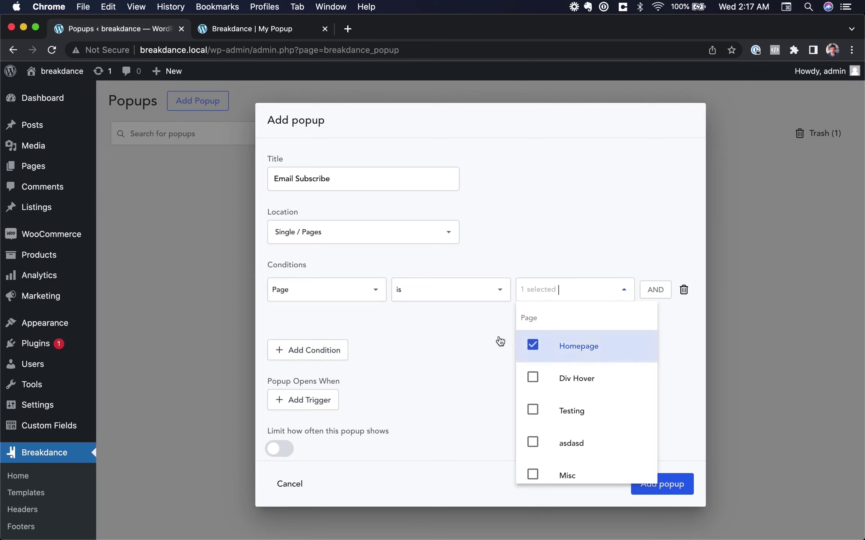
click(457, 339)
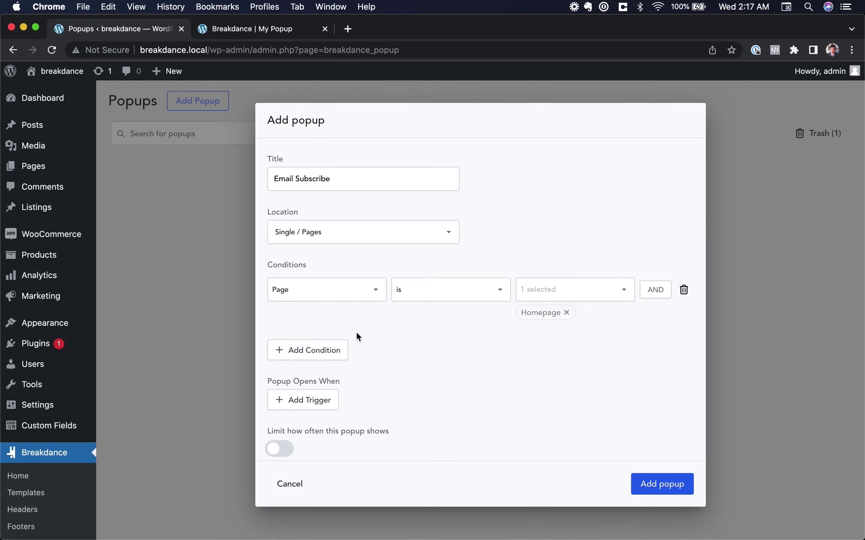
Step: Add a second Page condition as an alternative, then delete it
click(317, 351)
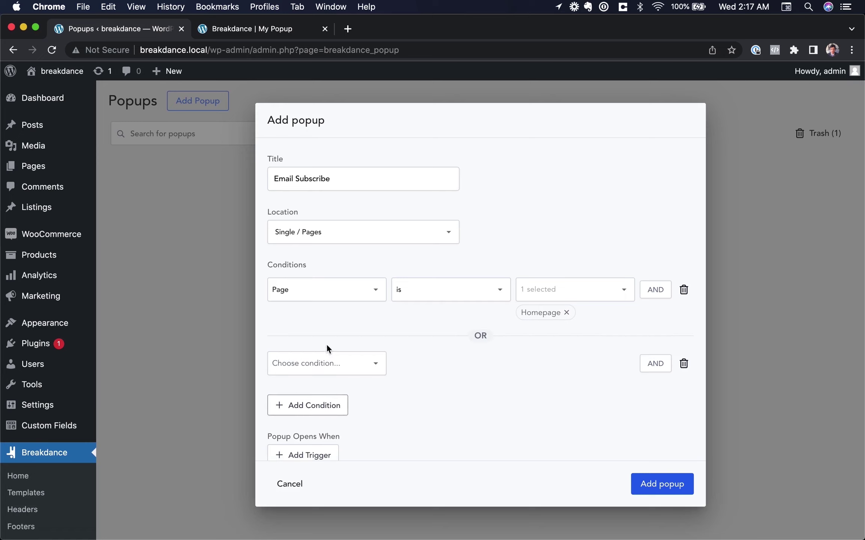
click(325, 365)
scroll(327, 413, down, 5)
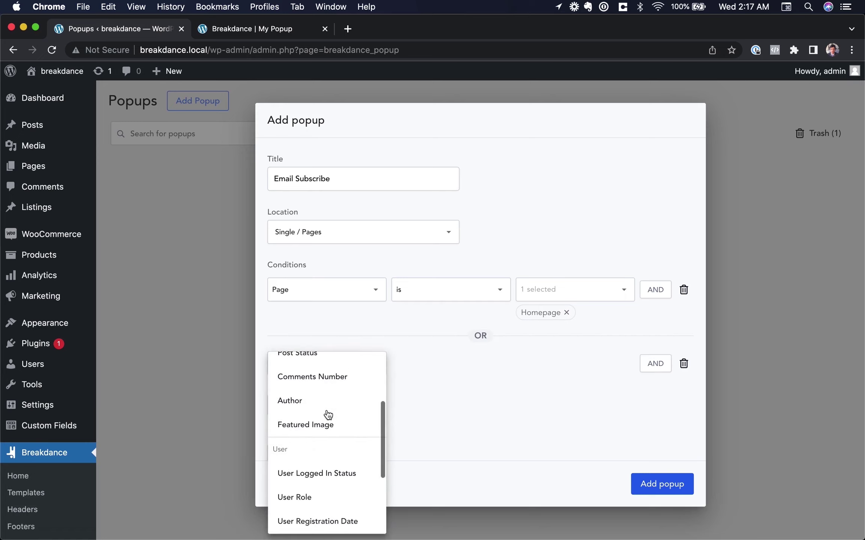
click(555, 378)
click(345, 366)
scroll(314, 417, up, 1)
scroll(315, 417, up, 3)
click(317, 394)
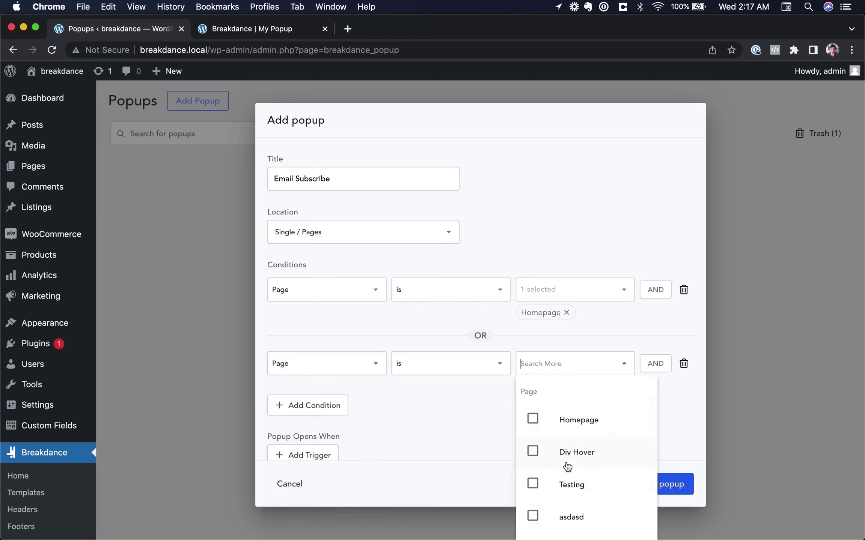
click(454, 405)
click(683, 364)
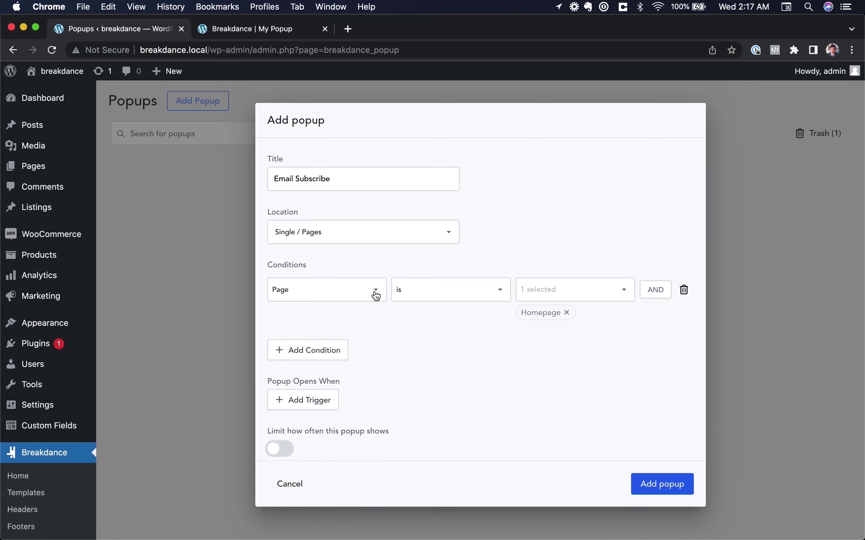
Step: Try a logged-out login-status condition, remove it, and add an opening trigger
click(655, 290)
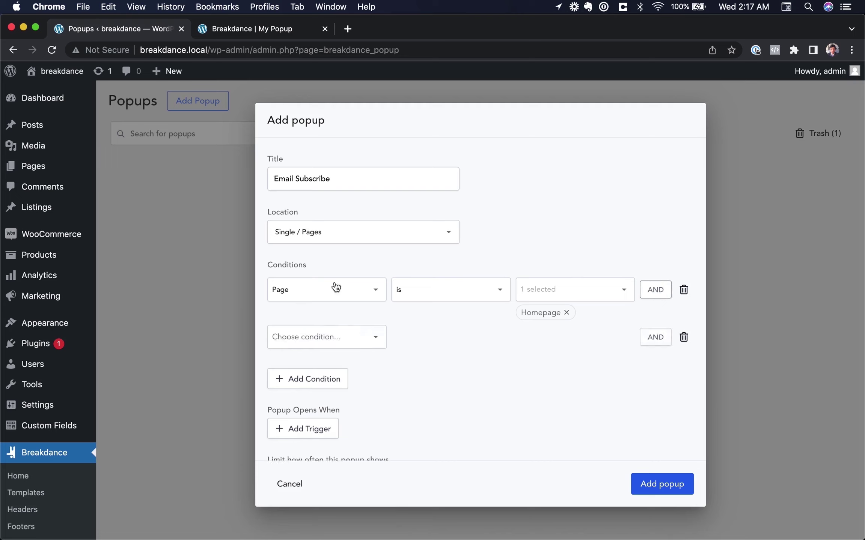
click(316, 344)
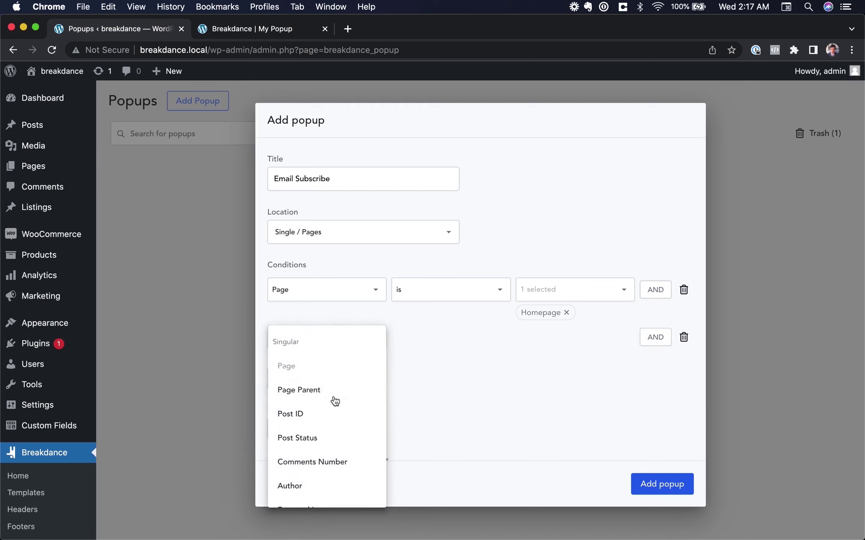
scroll(330, 413, down, 3)
scroll(327, 436, down, 2)
click(325, 413)
click(539, 340)
click(555, 391)
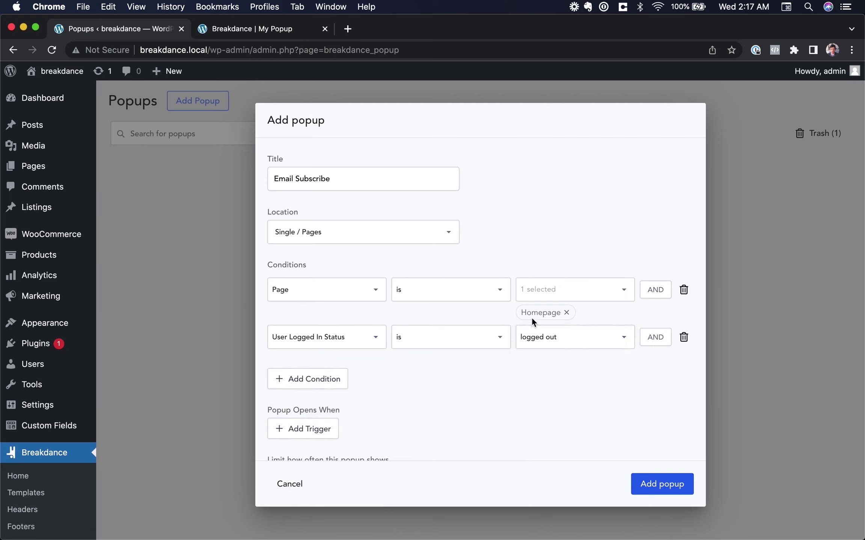
click(683, 338)
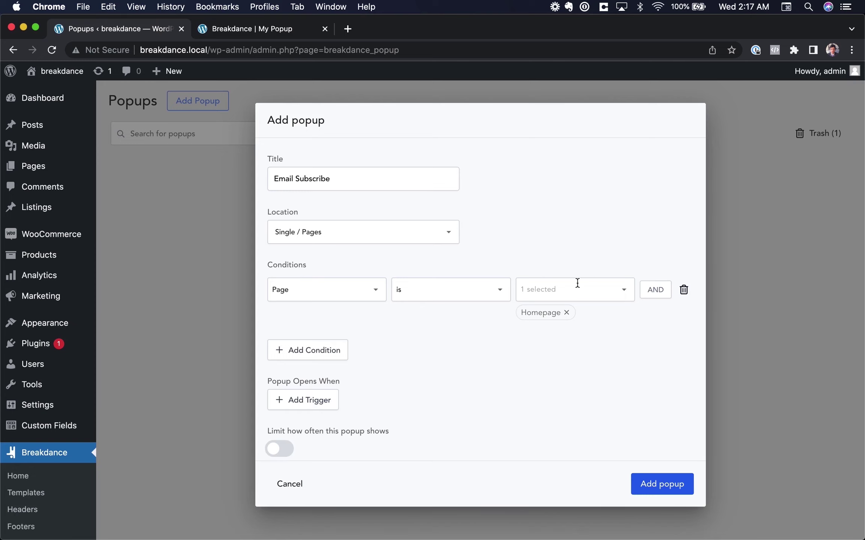
scroll(399, 358, down, 3)
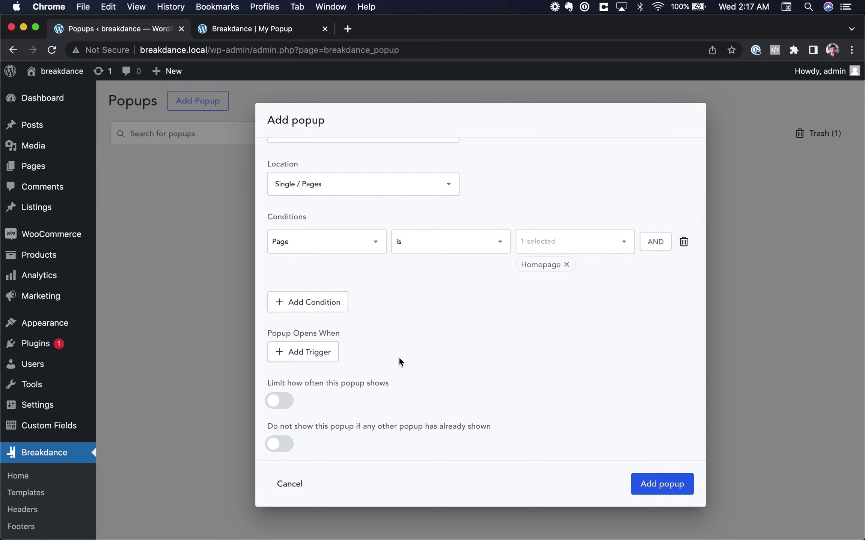
click(303, 349)
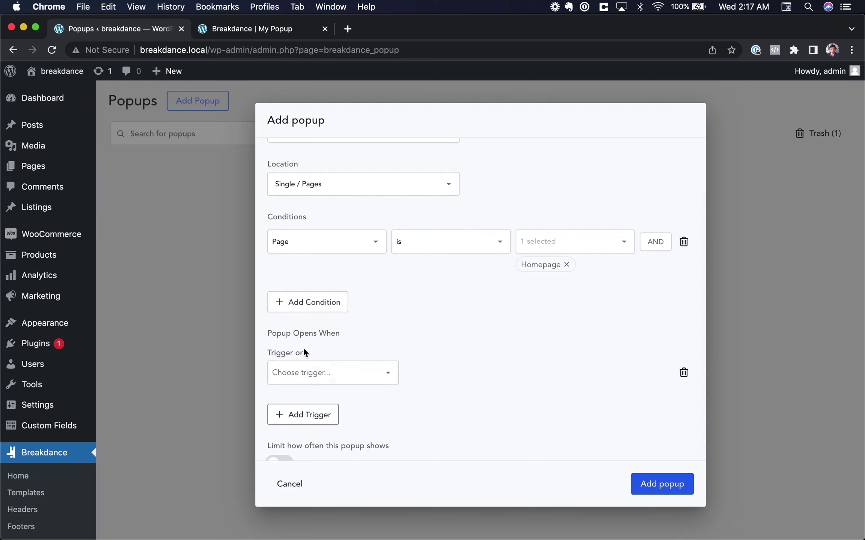
Step: Make the popup open on Page Scroll at 20 percent
scroll(405, 341, down, 4)
click(344, 319)
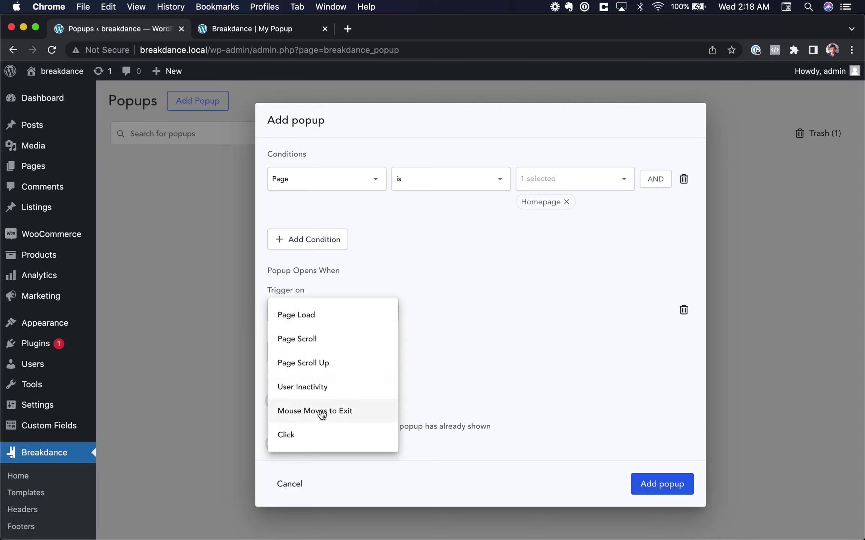
click(316, 340)
click(448, 312)
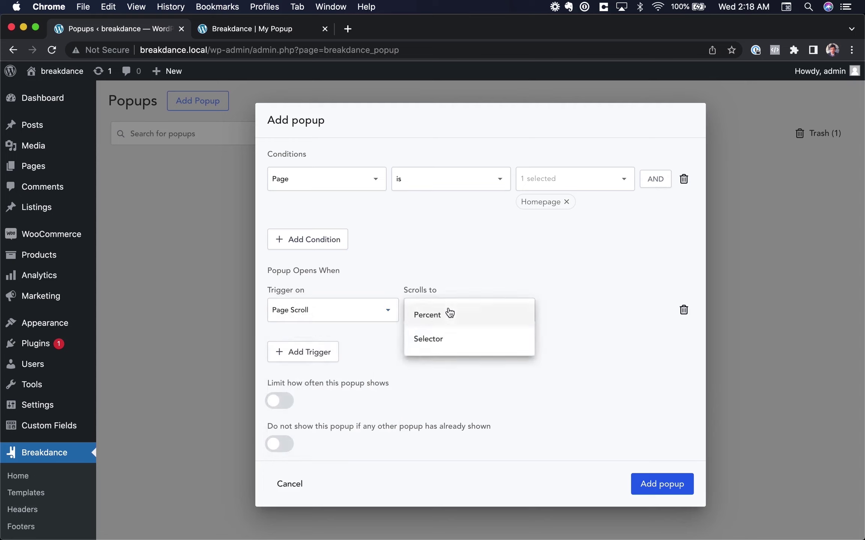
click(449, 314)
text(20)
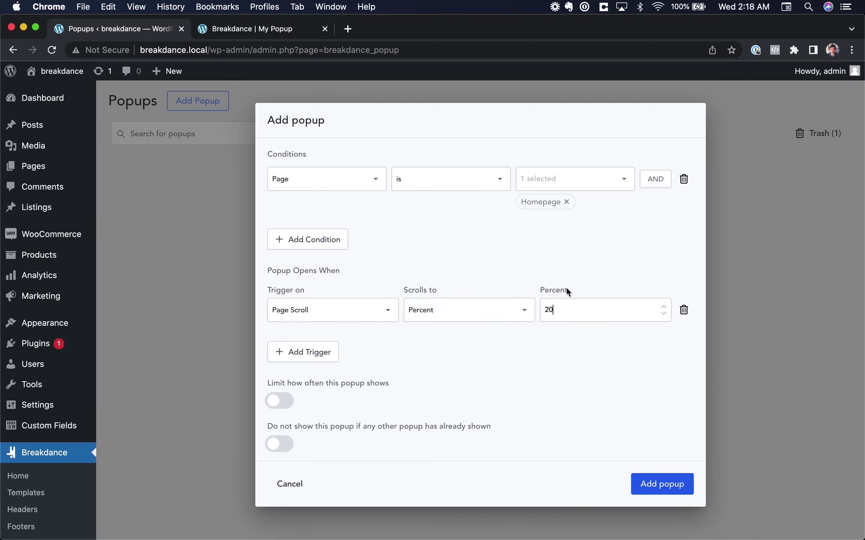
Step: Limit the popup to once per page load and create it
scroll(547, 285, up, 3)
scroll(444, 289, down, 1)
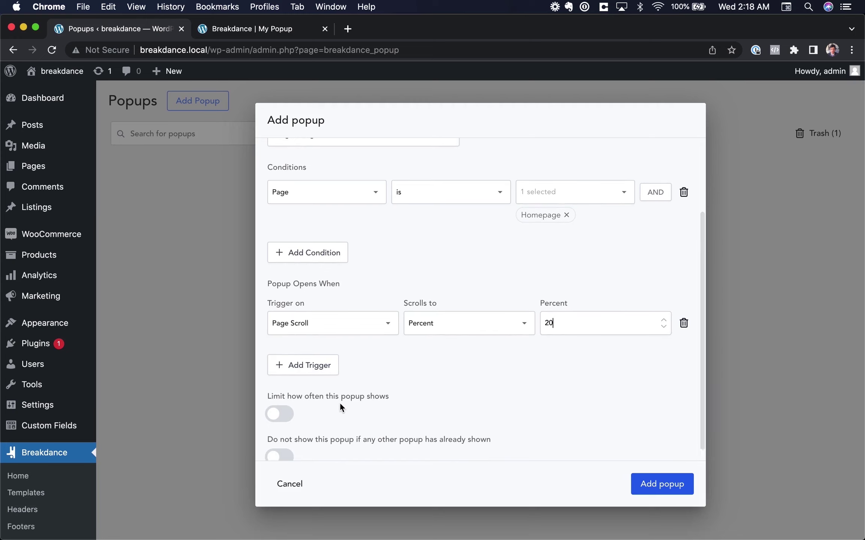
scroll(339, 402, down, 1)
click(280, 401)
scroll(349, 397, down, 2)
click(327, 402)
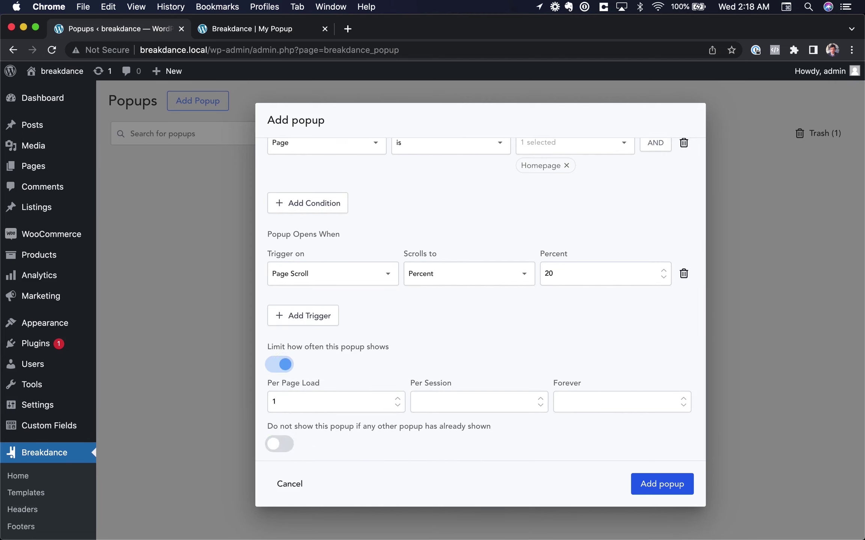
click(656, 485)
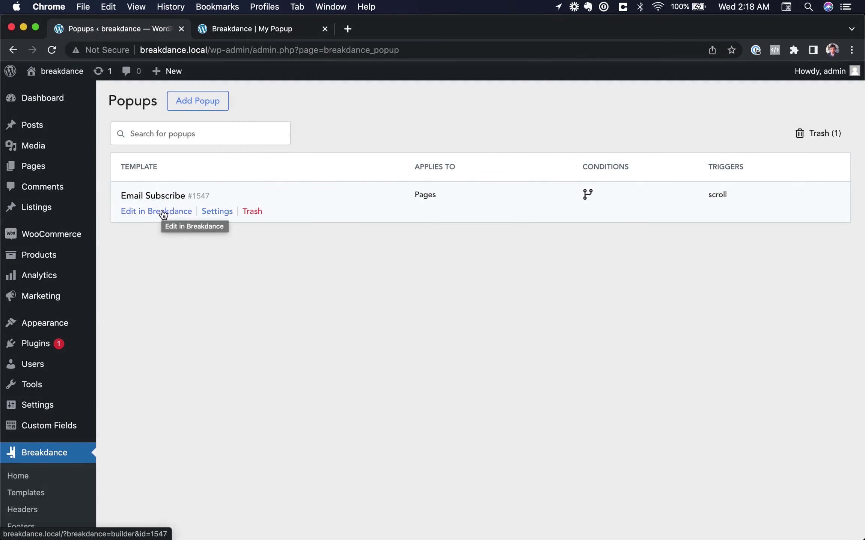
Step: Open Email Subscribe in the builder, glance at the My Popup example, and come back
click(164, 214)
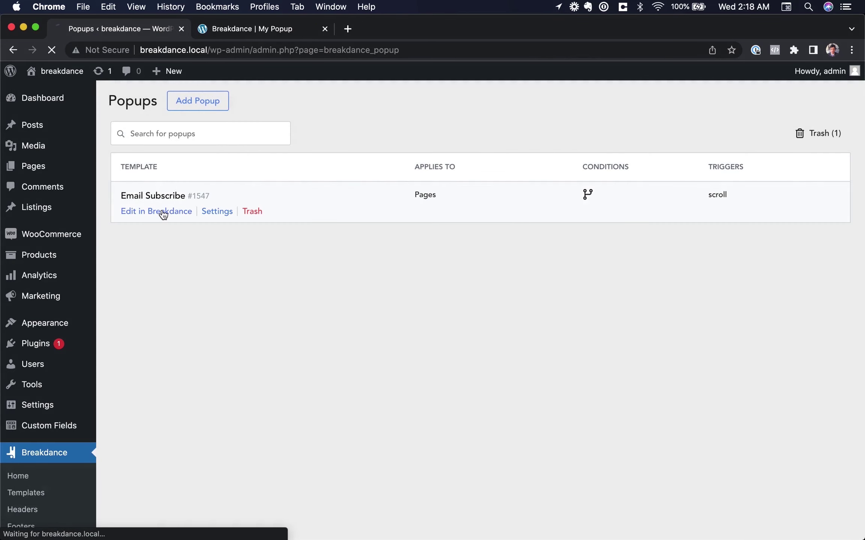
click(286, 30)
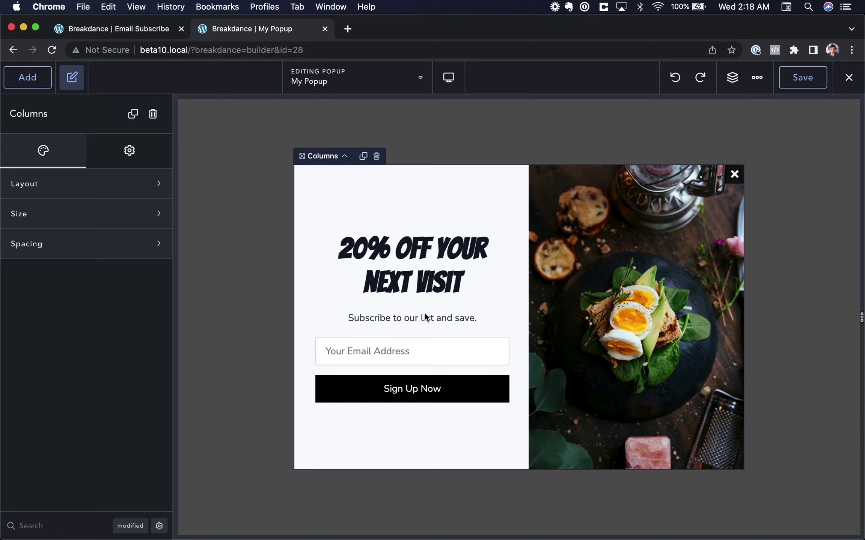
click(130, 29)
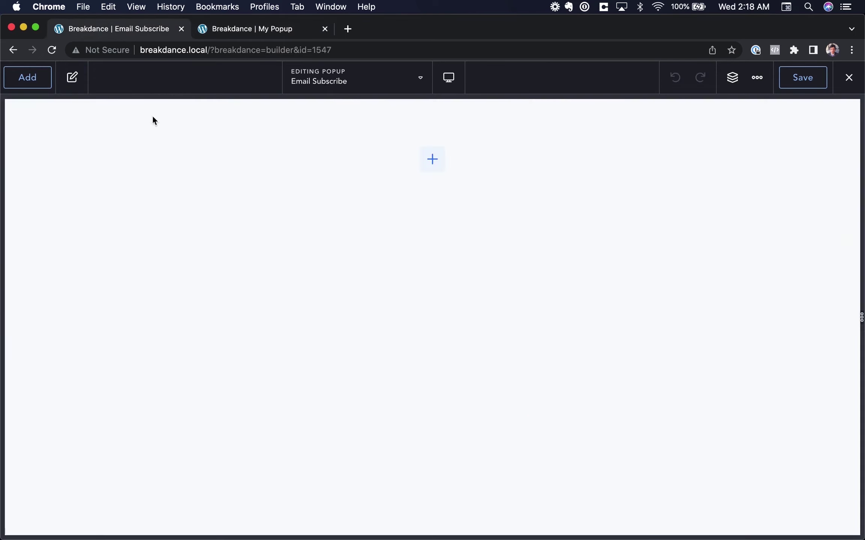
Step: Add a Columns element with two equal 50/50 columns to the popup
click(36, 86)
text(col)
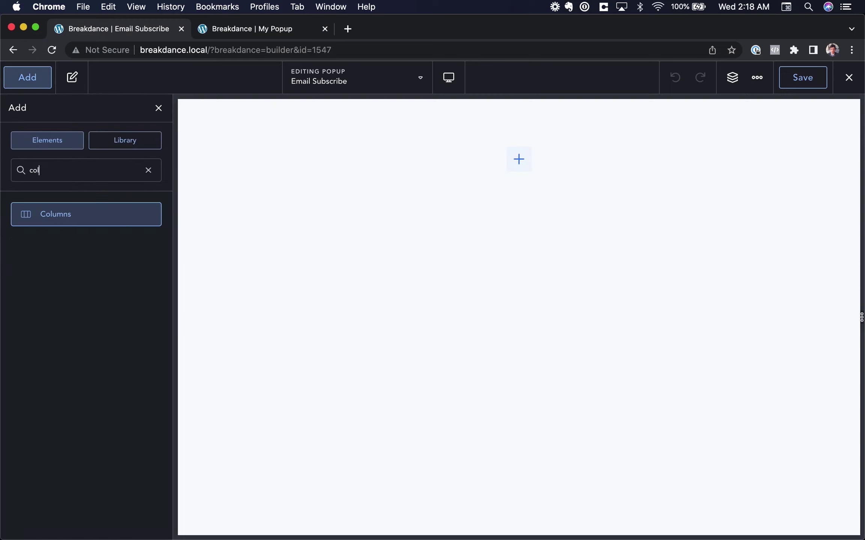
click(80, 216)
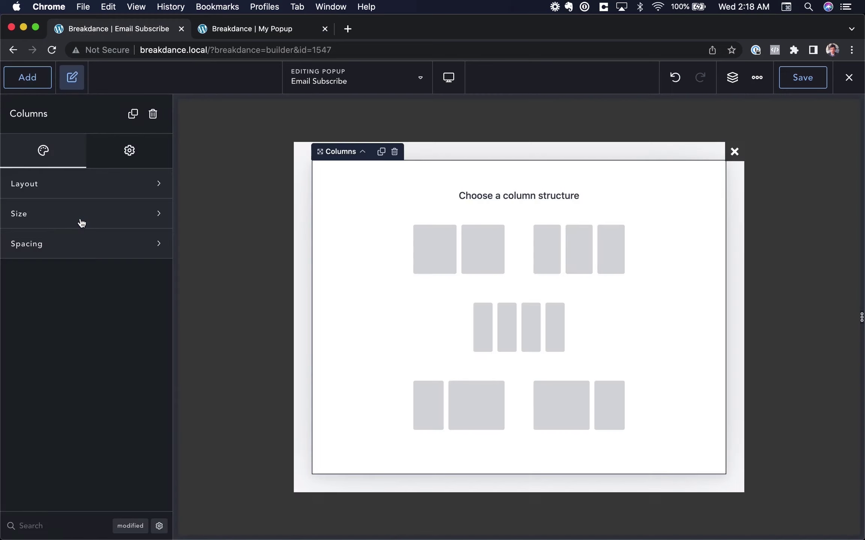
click(437, 250)
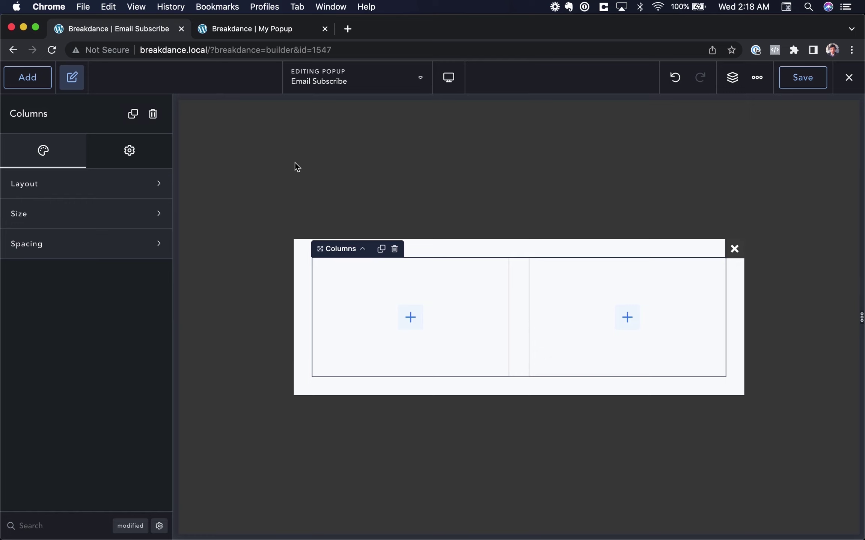
Step: Put an Image element in the right column and a Form Builder in the left column
click(562, 305)
click(30, 79)
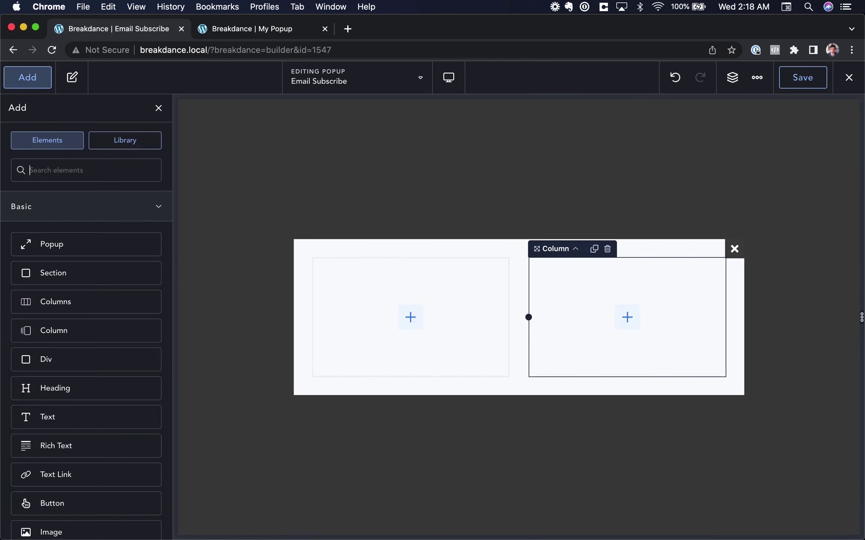
text(image)
click(86, 214)
click(328, 256)
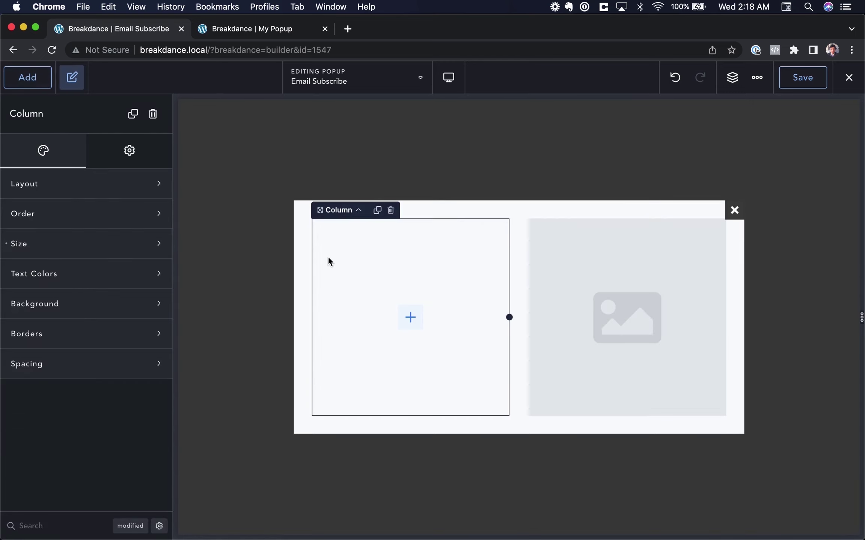
click(21, 79)
text(form)
drag(81, 205, 369, 291)
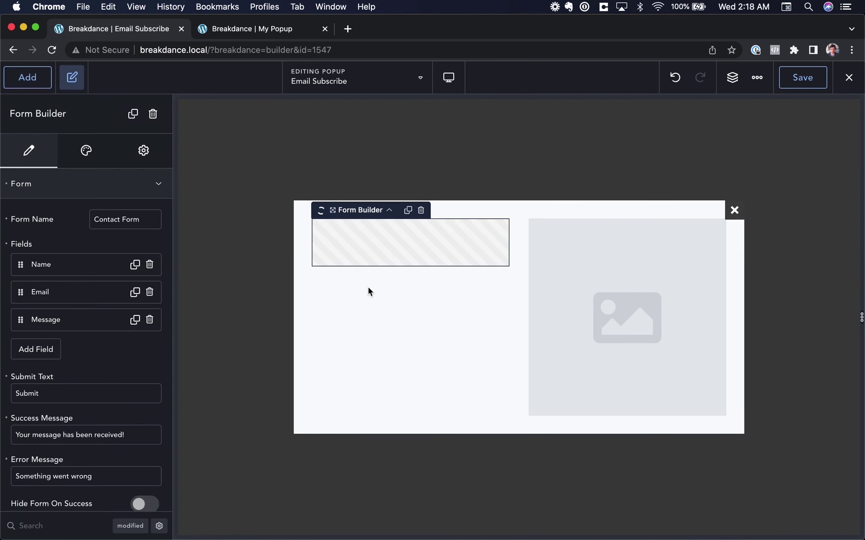
click(593, 271)
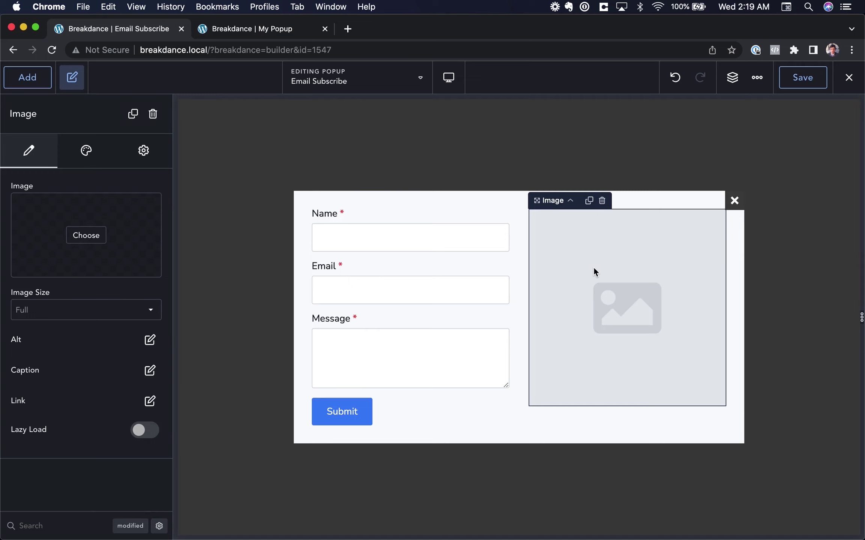
Step: Set the right-column image to the laptop-typing photo and delete the form's Name field
click(99, 234)
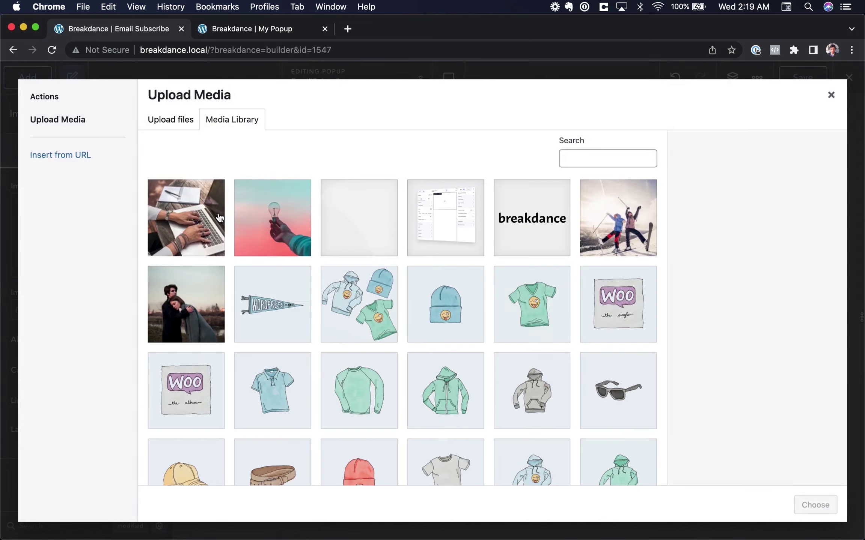
click(814, 505)
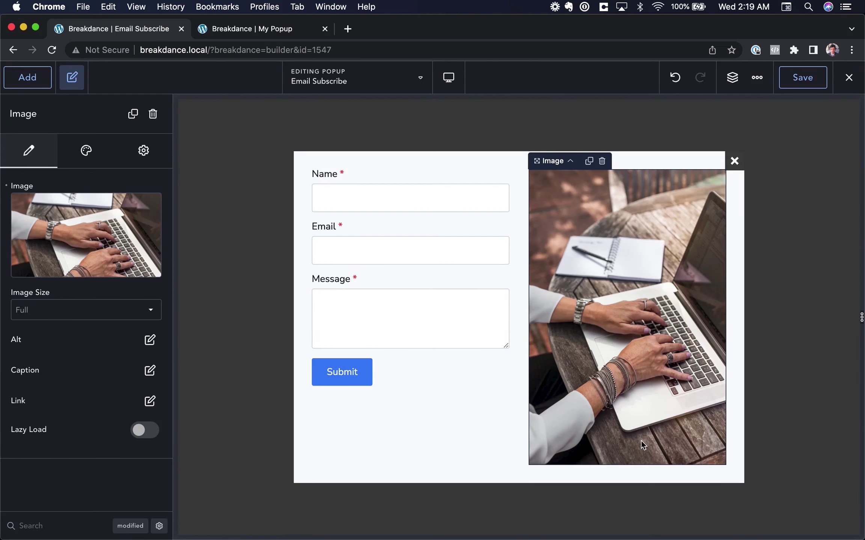
click(442, 371)
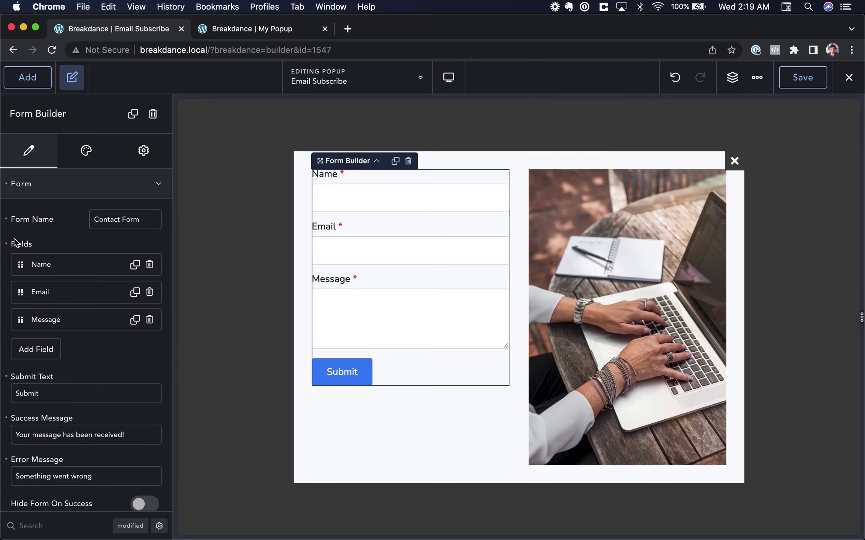
click(151, 266)
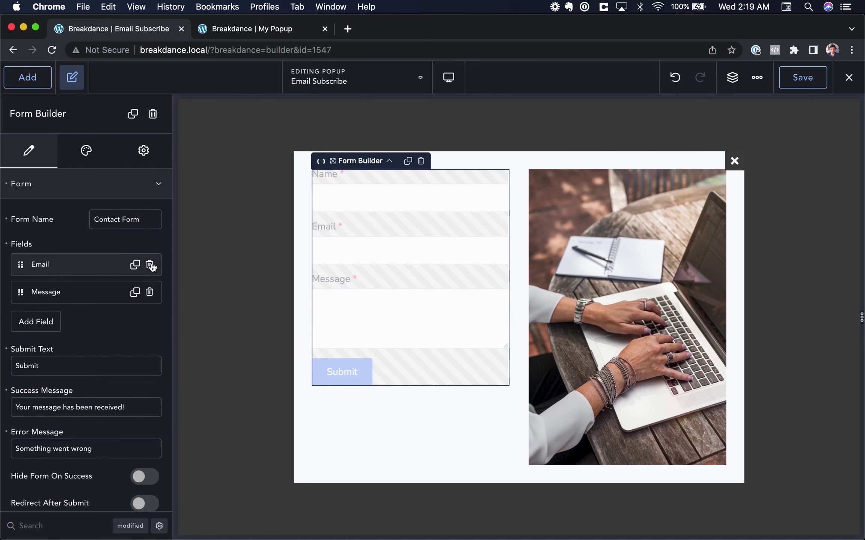
Step: Remove the Message field, give Email the placeholder 'Your Email Address', and relabel the button 'Subscribe Now'
click(150, 292)
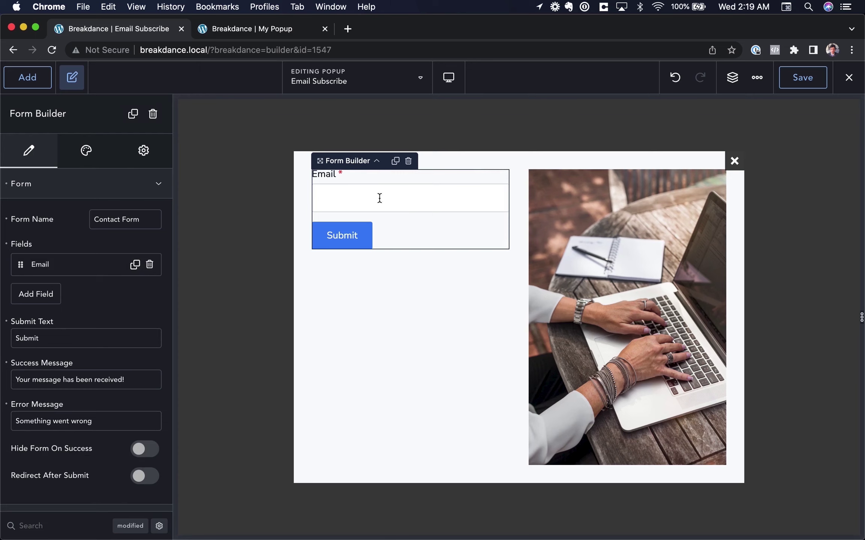
click(57, 267)
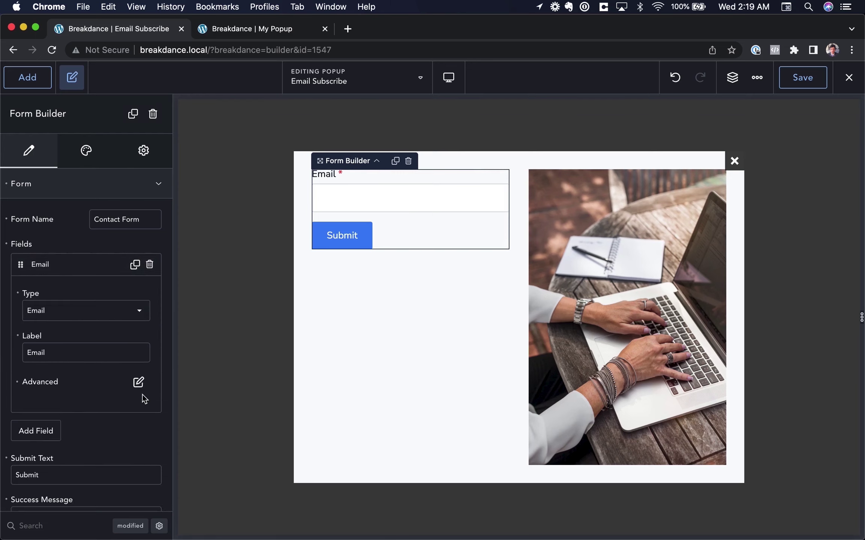
click(138, 383)
click(101, 418)
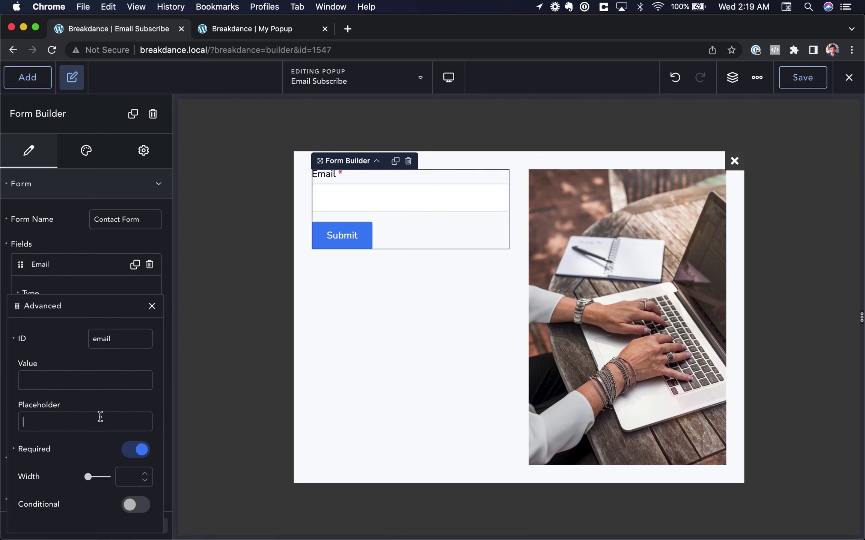
text(Your Email Ad)
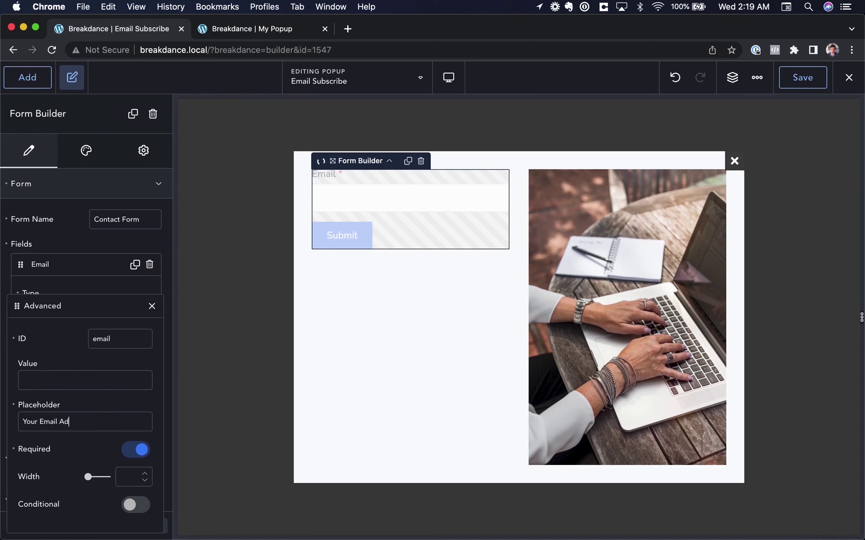
text(dress)
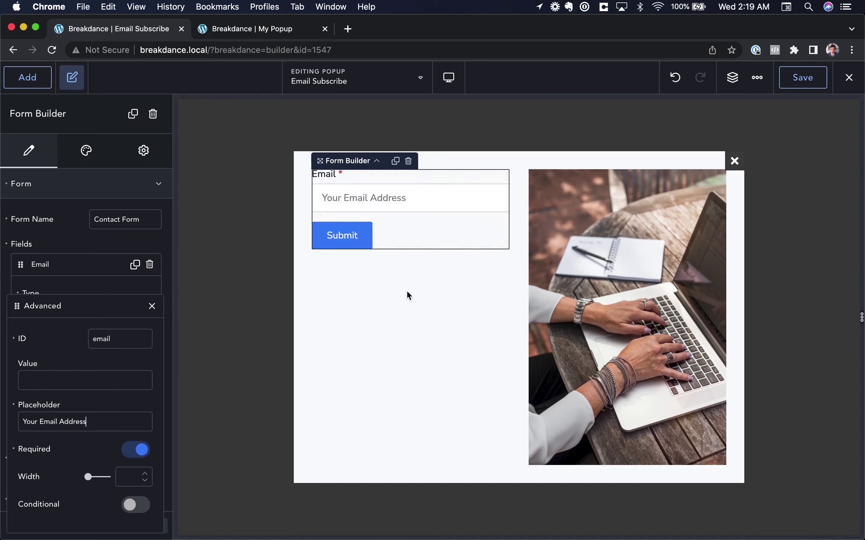
click(99, 249)
scroll(101, 434, down, 3)
double_click(66, 412)
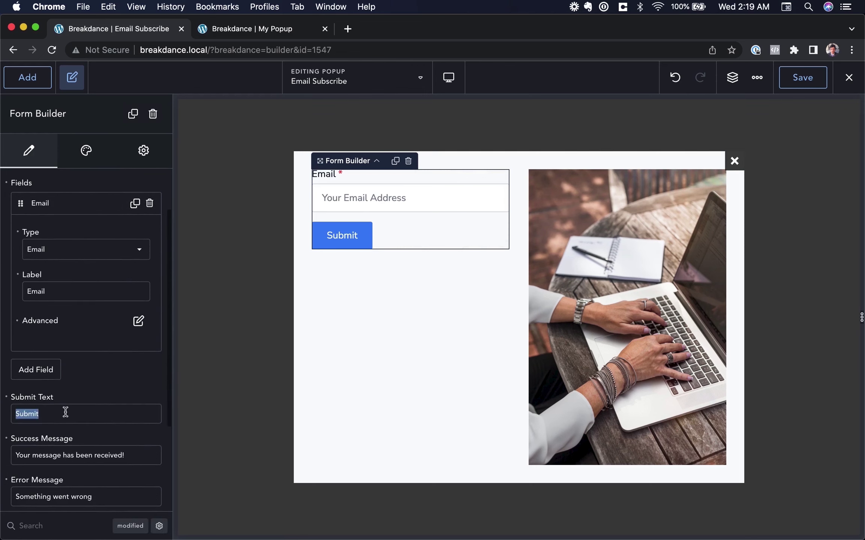
text(Subscribe Now)
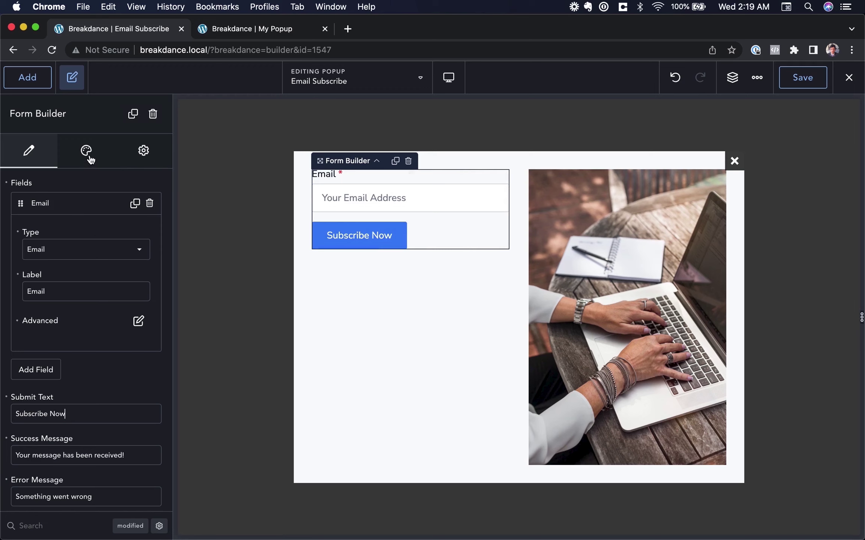
Step: Hide the labels above the form fields
click(91, 160)
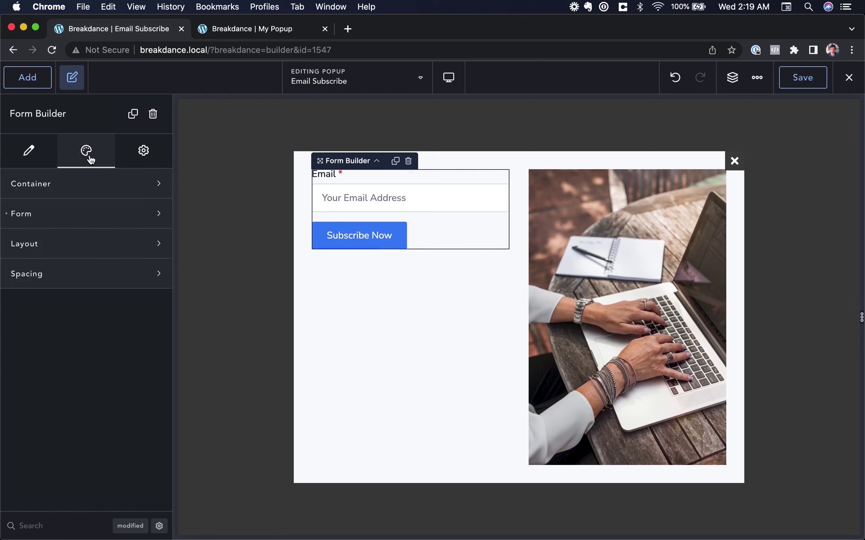
click(96, 219)
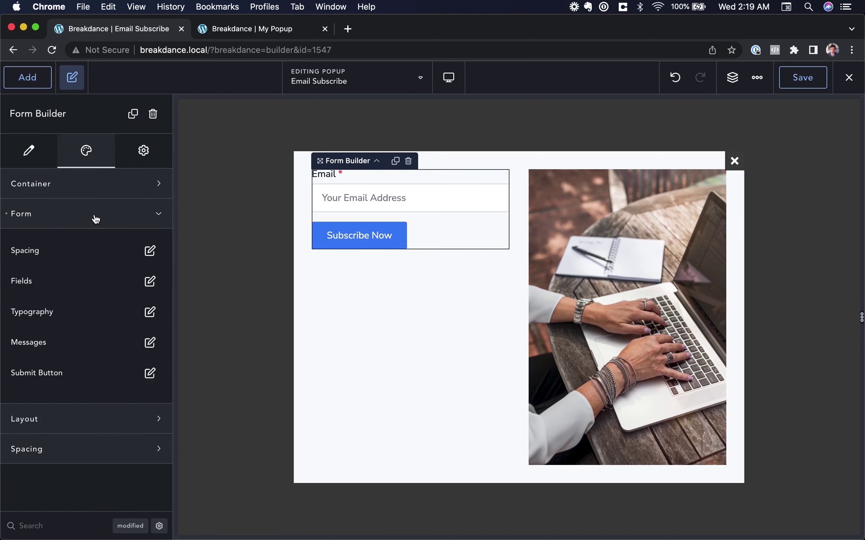
click(150, 281)
click(141, 516)
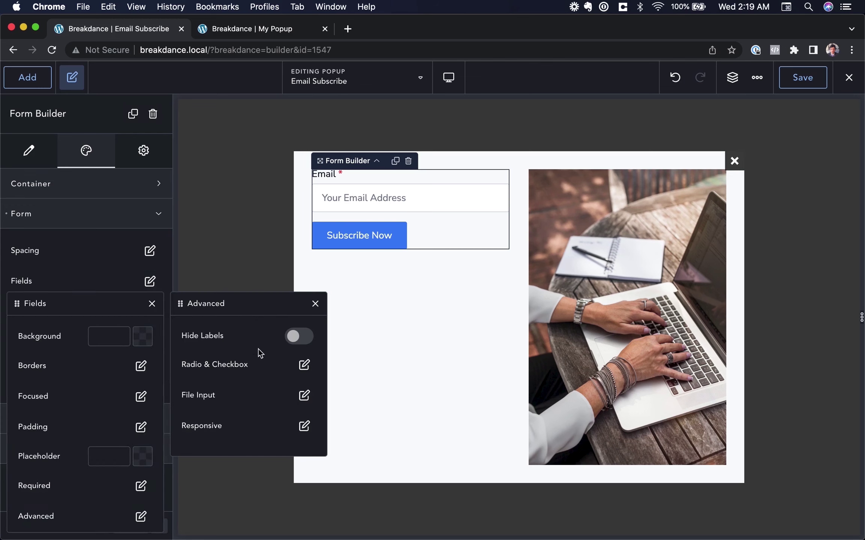
click(296, 338)
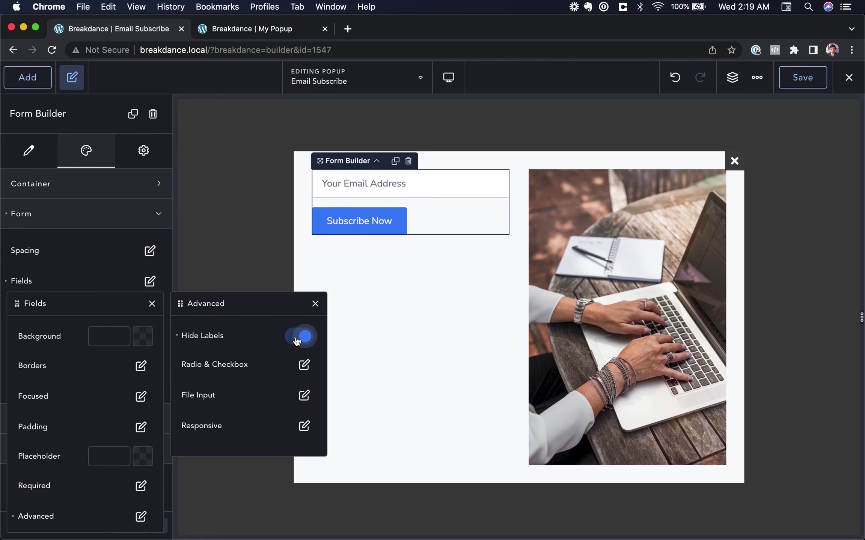
click(297, 338)
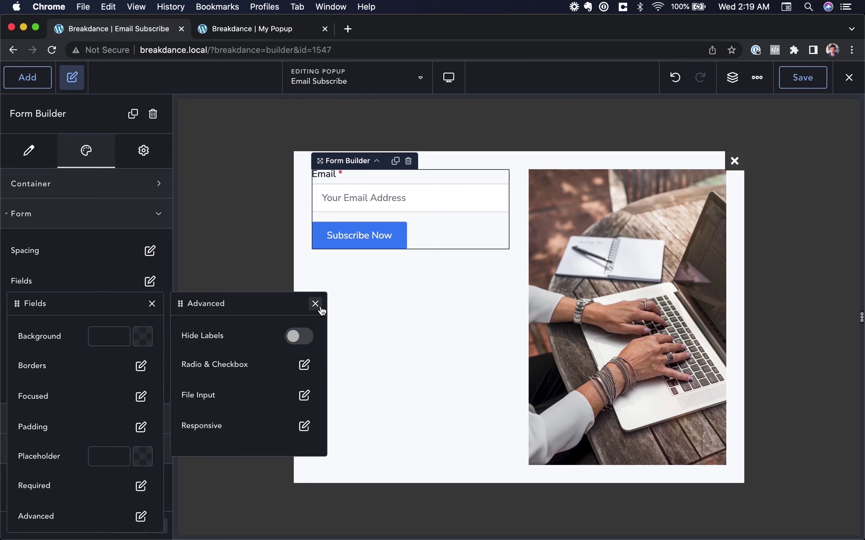
click(298, 337)
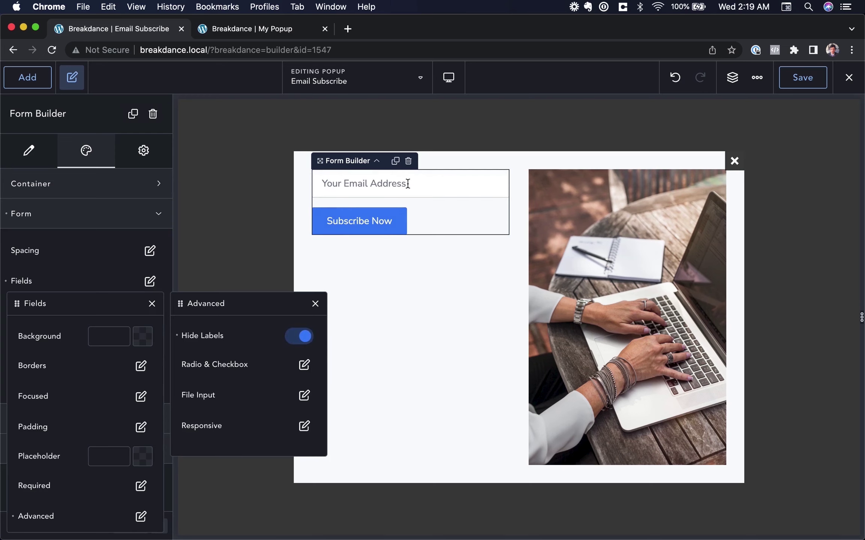
click(109, 269)
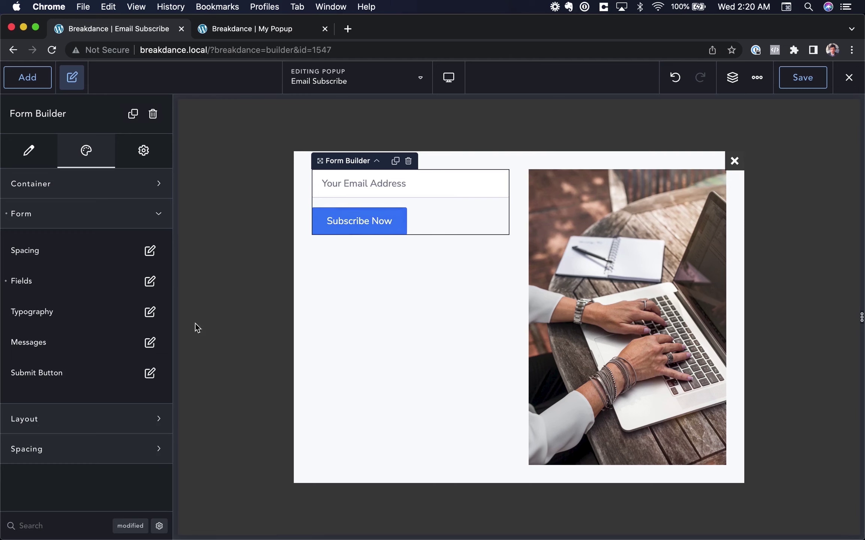
Step: Style the Subscribe Now button with a black #000000 background, full width, and Large size
click(150, 373)
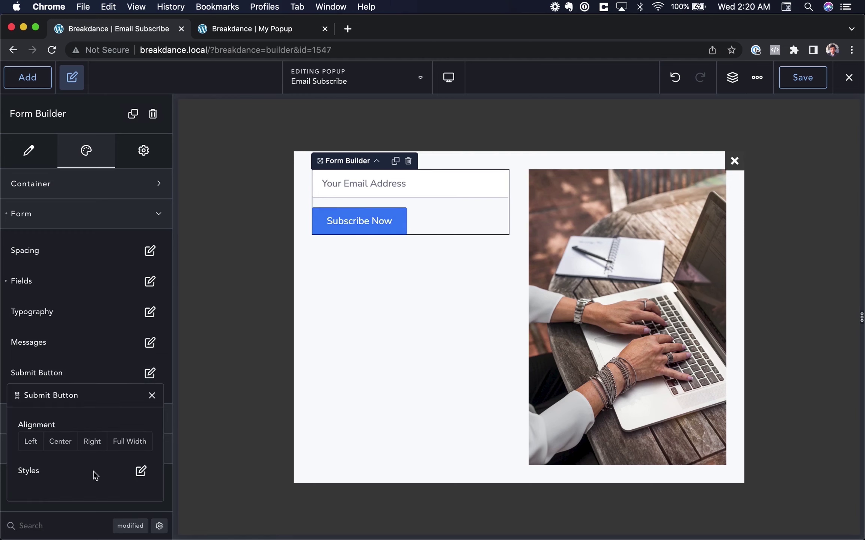
click(140, 471)
click(305, 370)
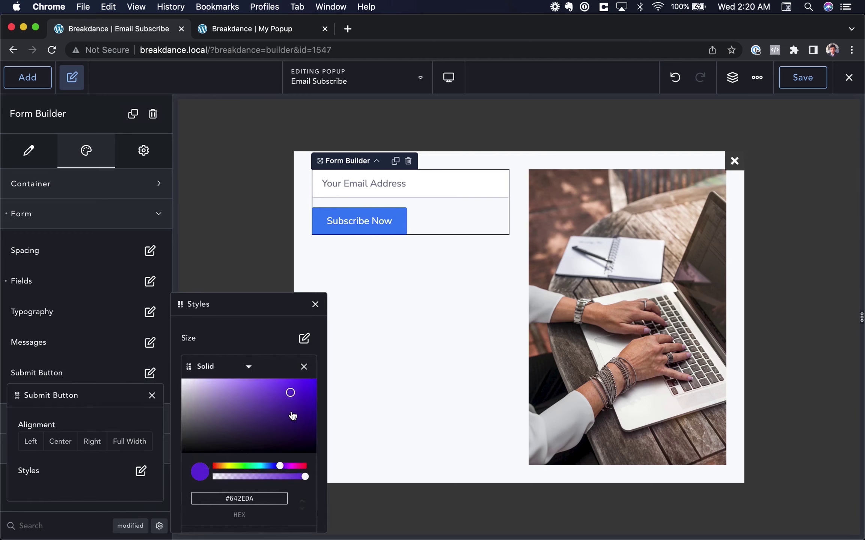
drag(293, 415, 296, 452)
click(303, 367)
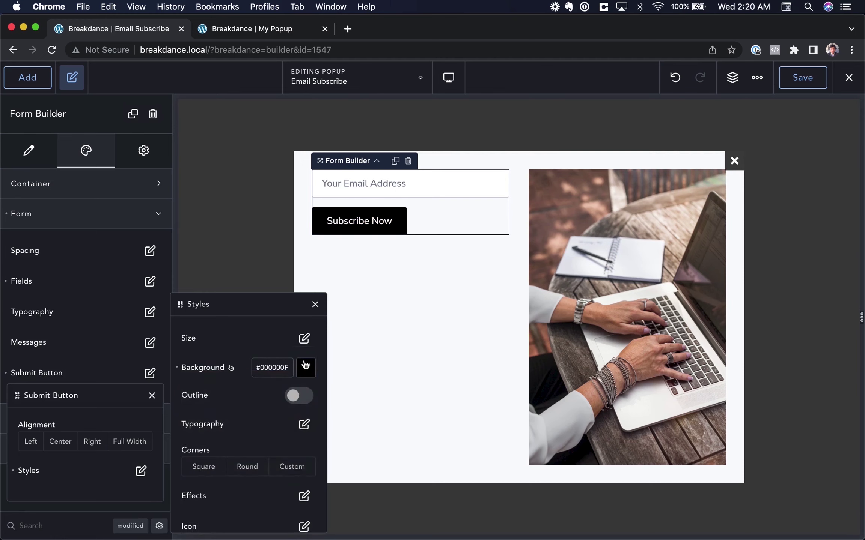
click(127, 443)
click(140, 471)
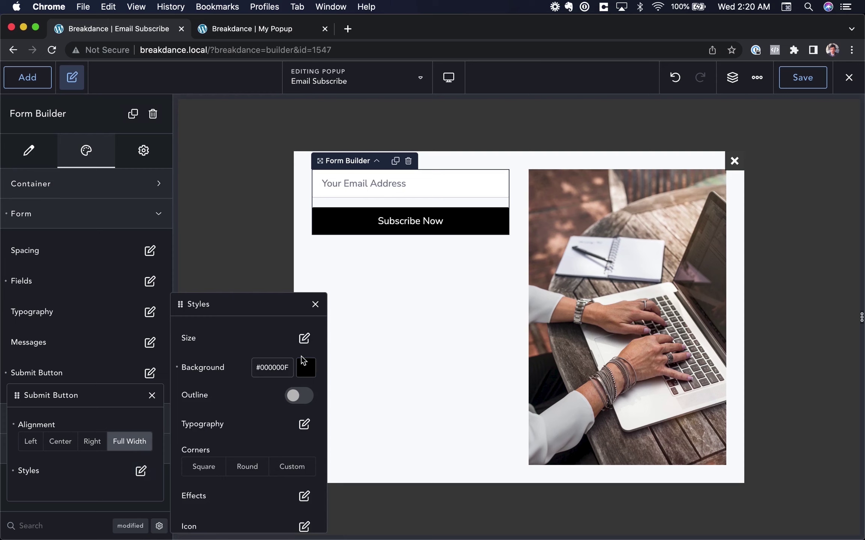
click(305, 338)
click(297, 363)
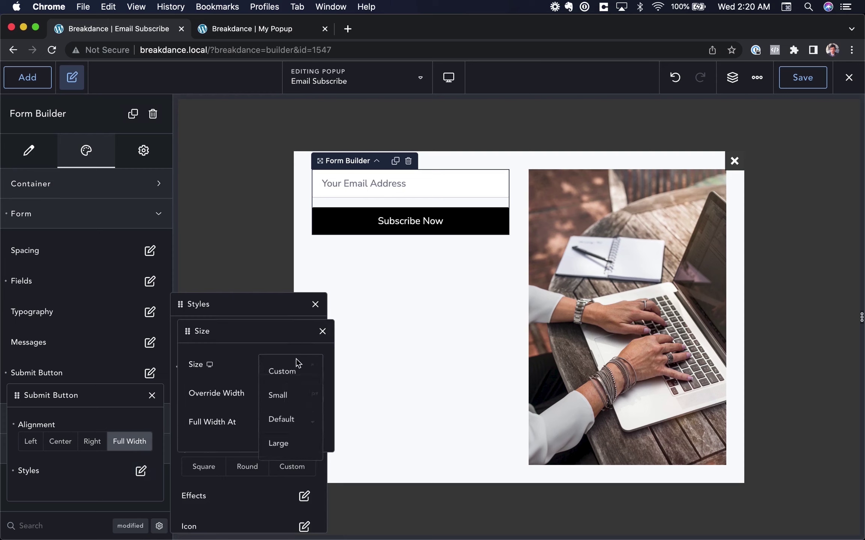
click(284, 444)
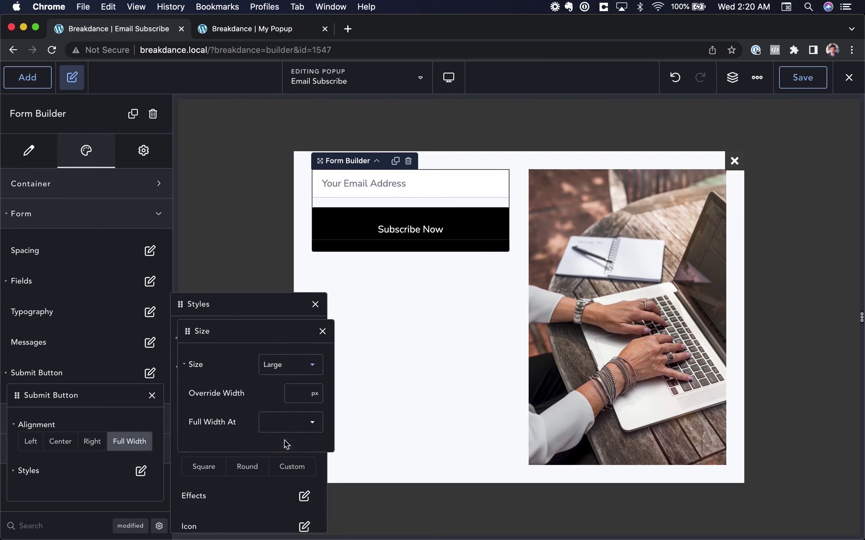
click(315, 304)
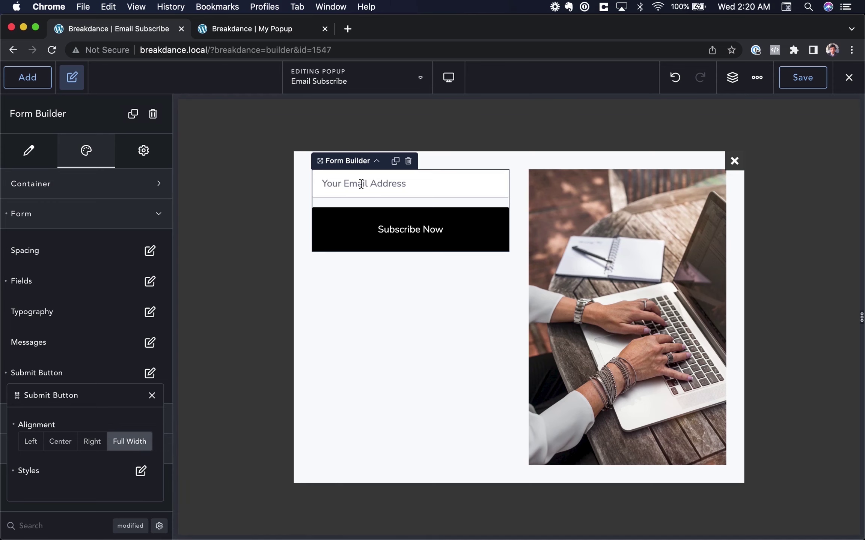
click(390, 329)
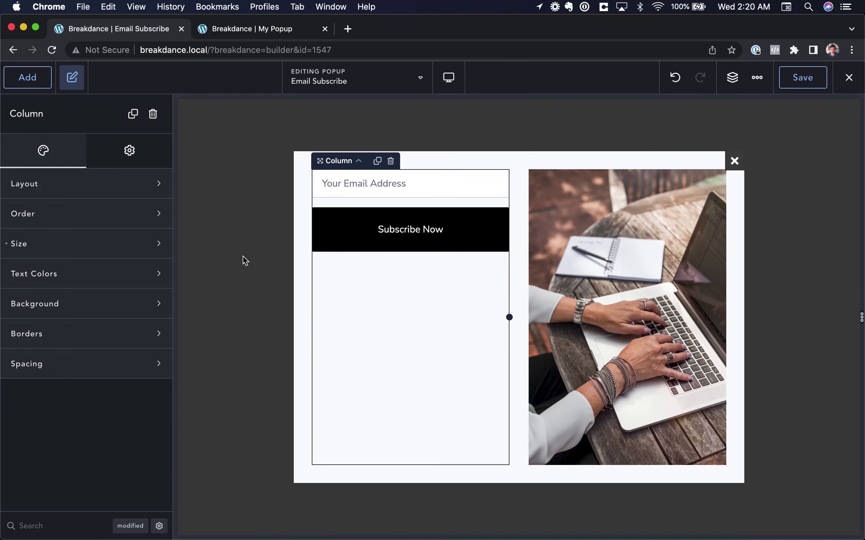
Step: Add a Heading and a Text element above the form in the left column
click(38, 80)
text(head)
drag(67, 206, 369, 180)
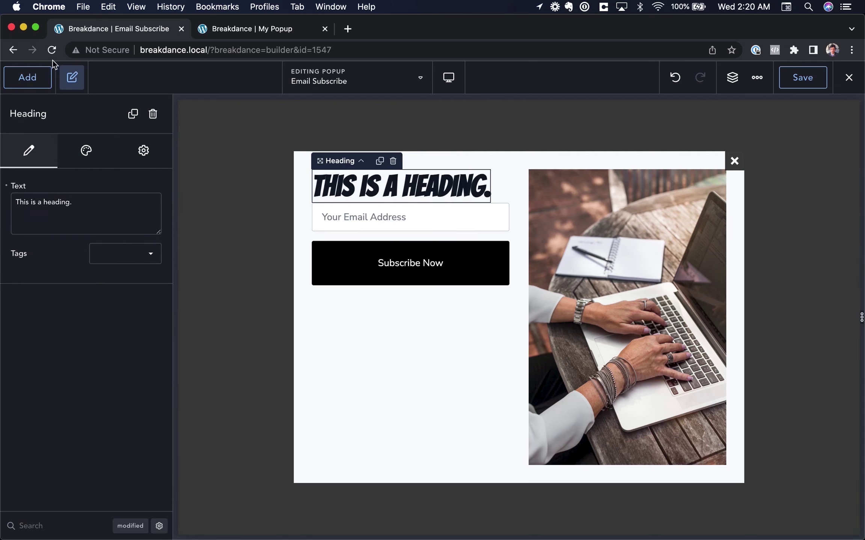
click(24, 78)
text(tex)
drag(55, 210, 356, 217)
Step: Change the heading to 'Get Business Tips' and the text to 'Receive knowledge in your inbox.'
click(441, 190)
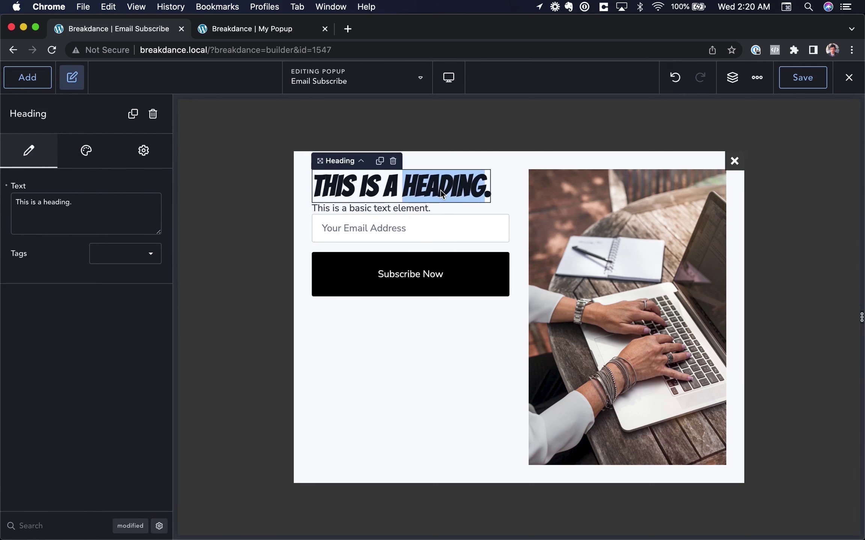
double_click(441, 190)
text(Get Business Ti)
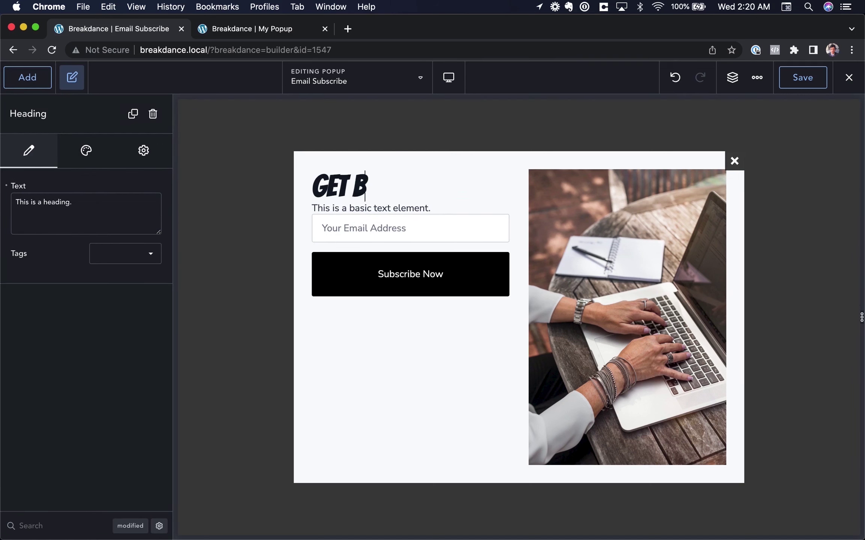
text(ps)
click(417, 209)
double_click(416, 208)
text(Receive)
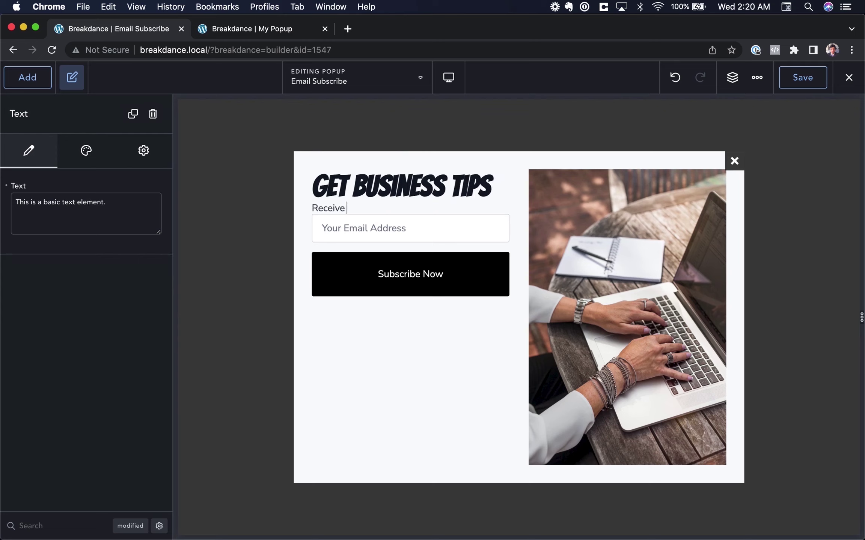
text( knowledge in your inbox.)
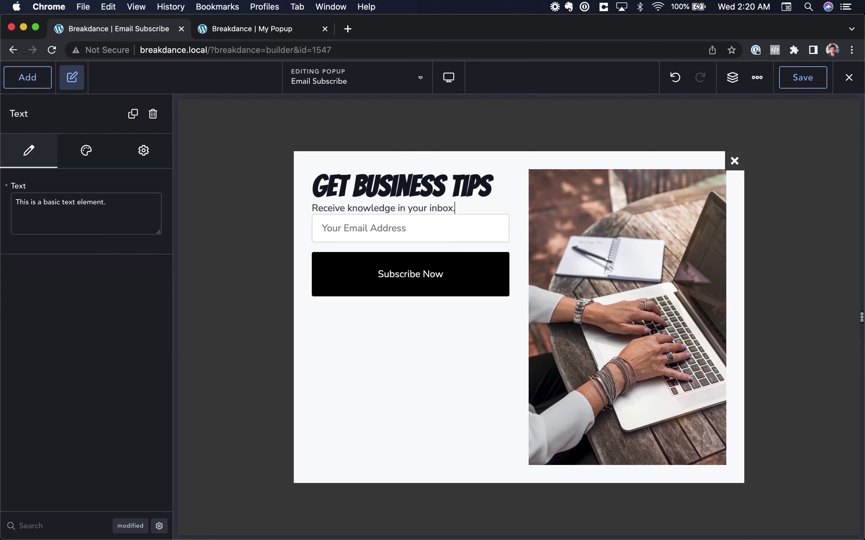
click(450, 353)
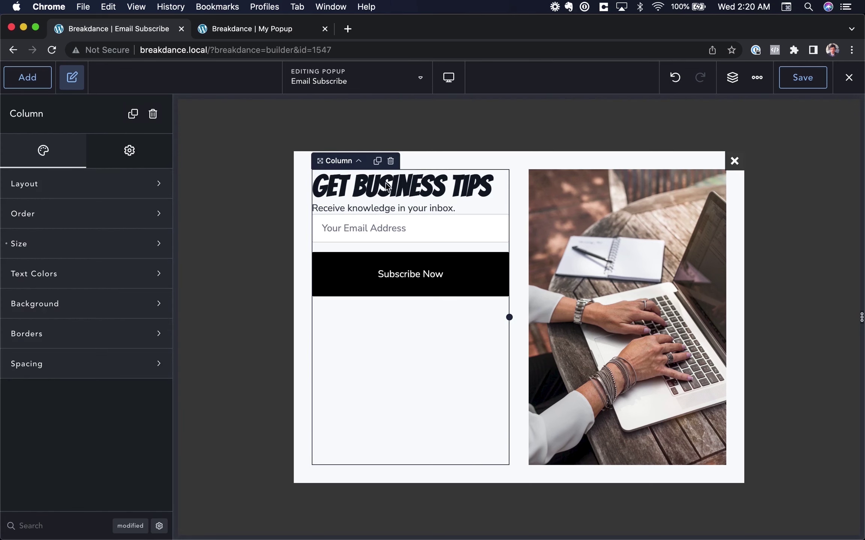
Step: Set the left column's layout to Align center and Vertical Align middle
click(86, 189)
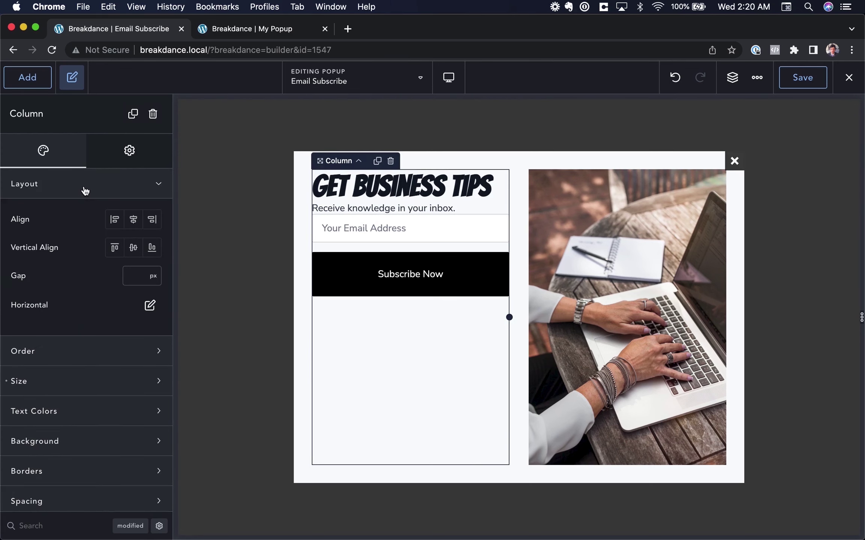
click(133, 221)
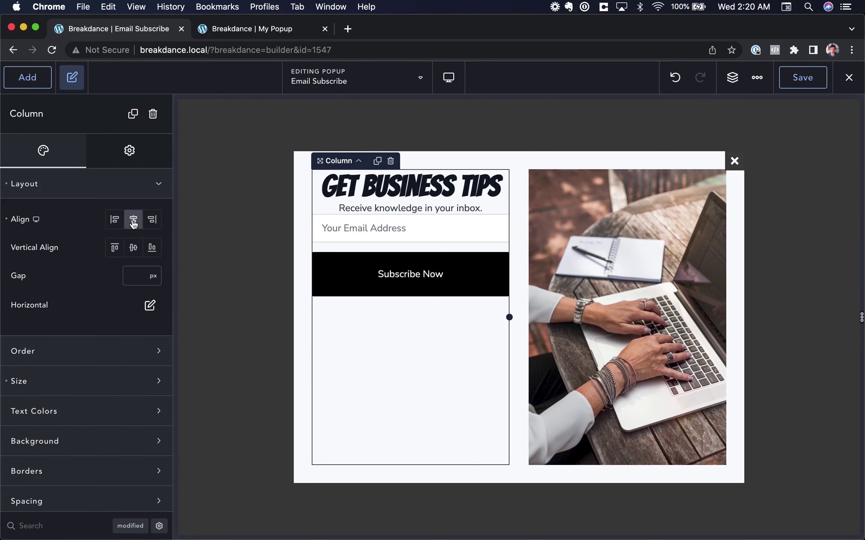
click(133, 251)
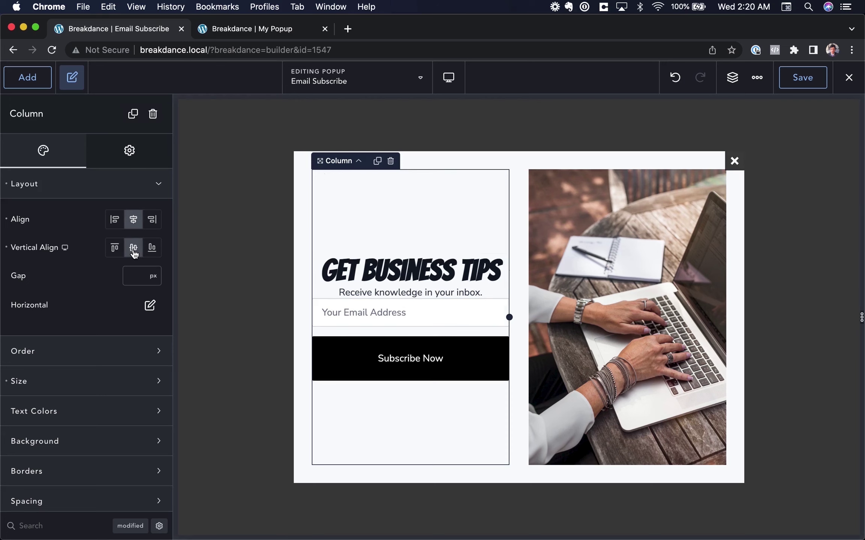
Step: Add 14px bottom spacing to the Get Business Tips heading and 49px below the subtitle
click(403, 265)
mouse_move(416, 288)
mouse_move(417, 289)
mouse_down()
mouse_move(415, 301)
mouse_move(416, 295)
mouse_up()
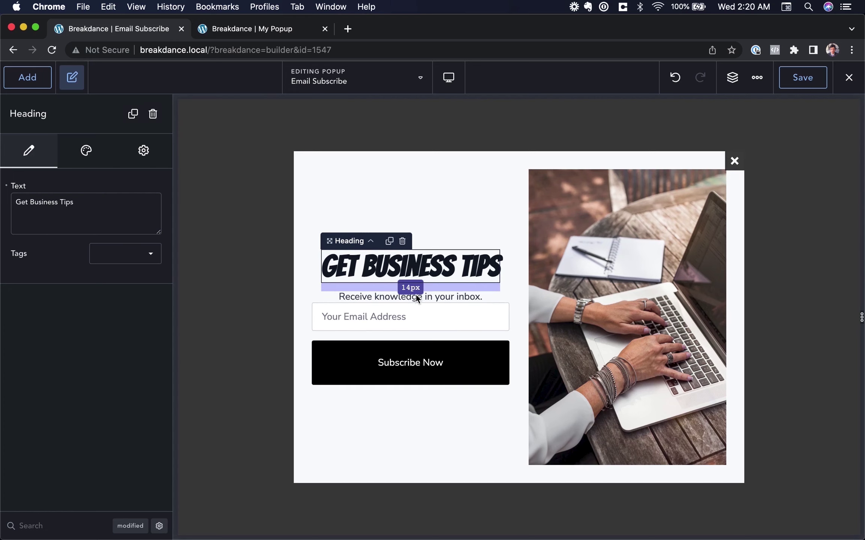
click(449, 296)
drag(429, 302, 427, 332)
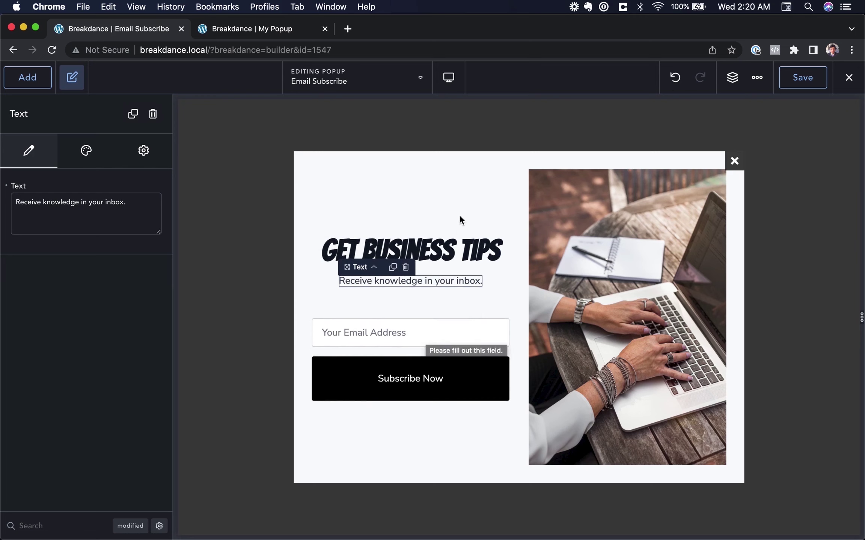
click(460, 212)
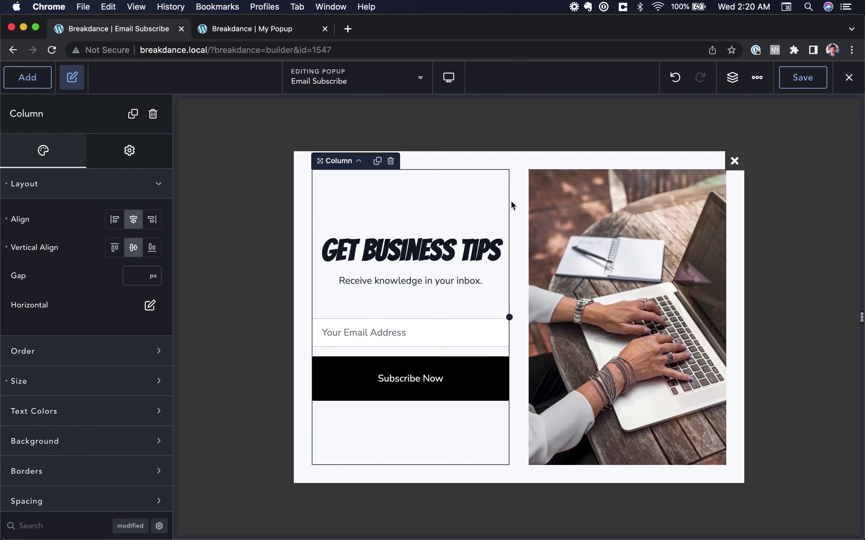
Step: Compare with the My Popup design, then select the Email Subscribe Popup element through the Structure outline
click(293, 30)
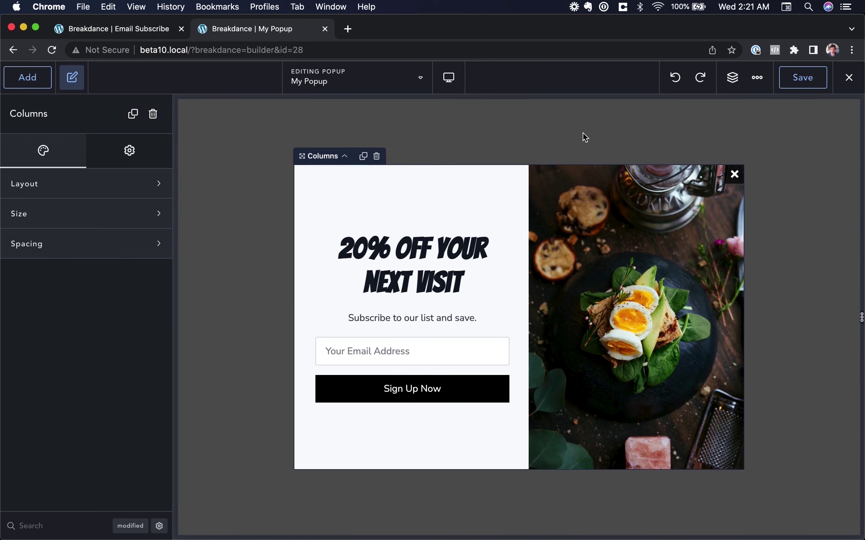
click(119, 28)
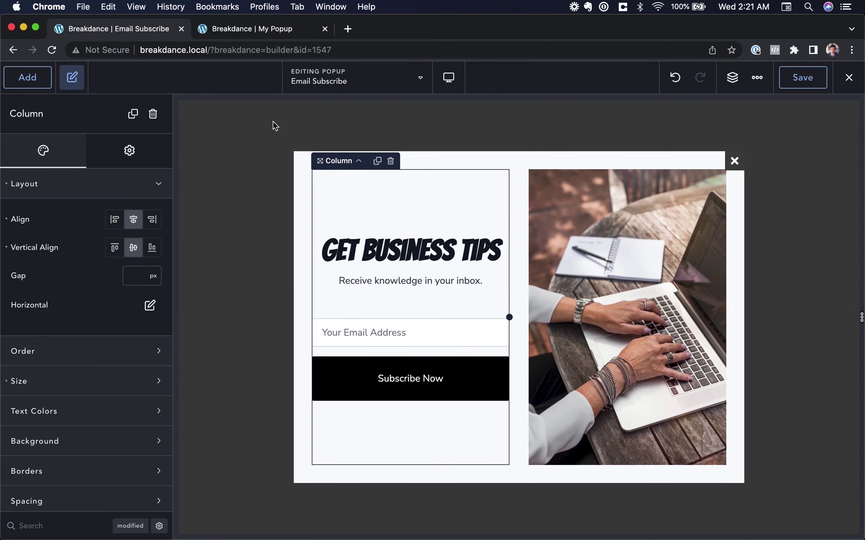
click(458, 130)
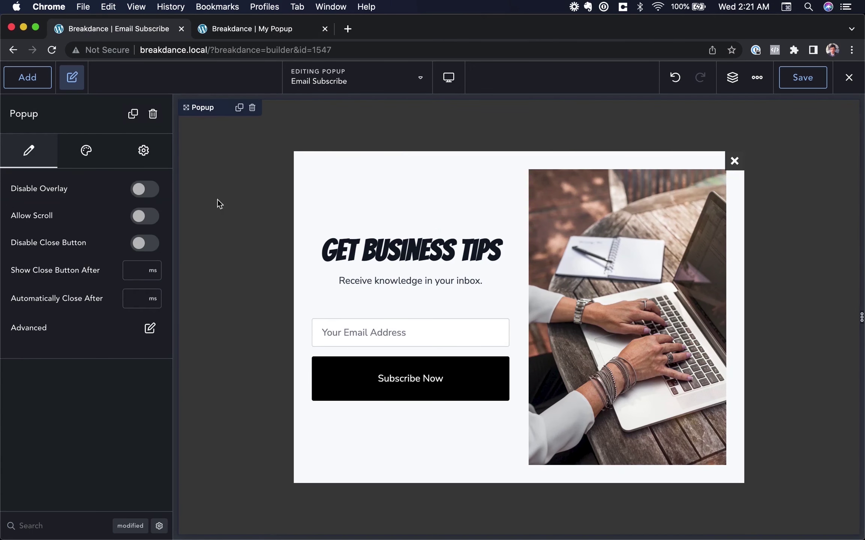
click(732, 79)
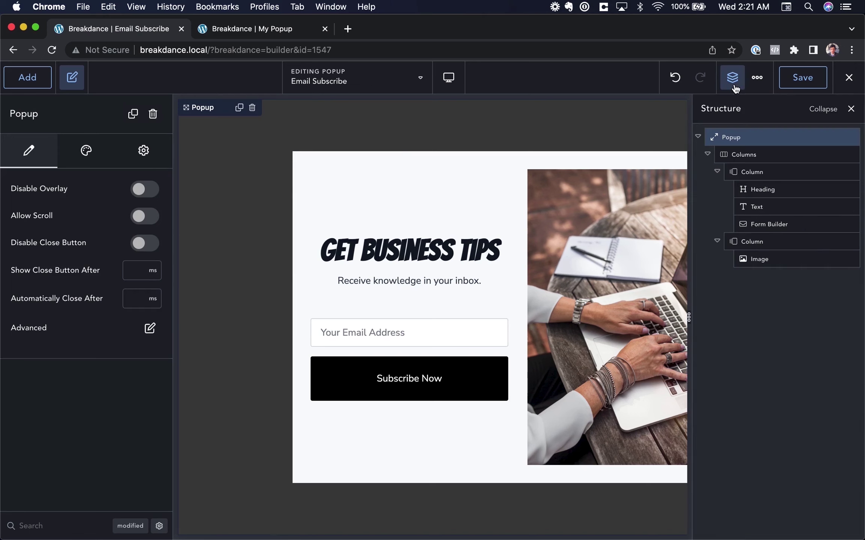
click(745, 153)
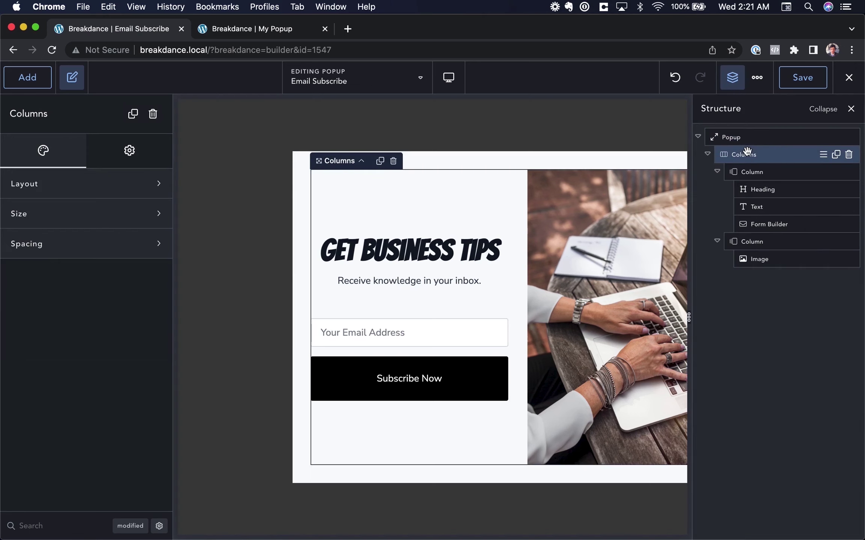
click(730, 138)
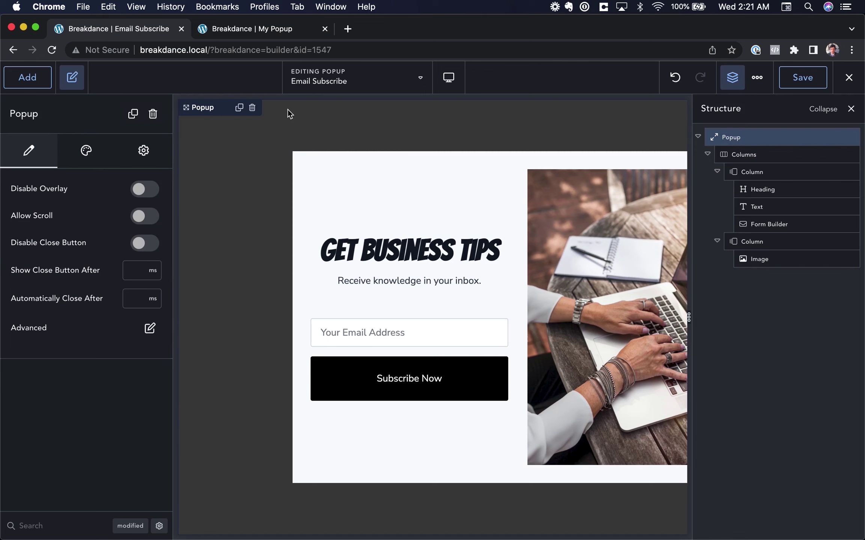
click(850, 108)
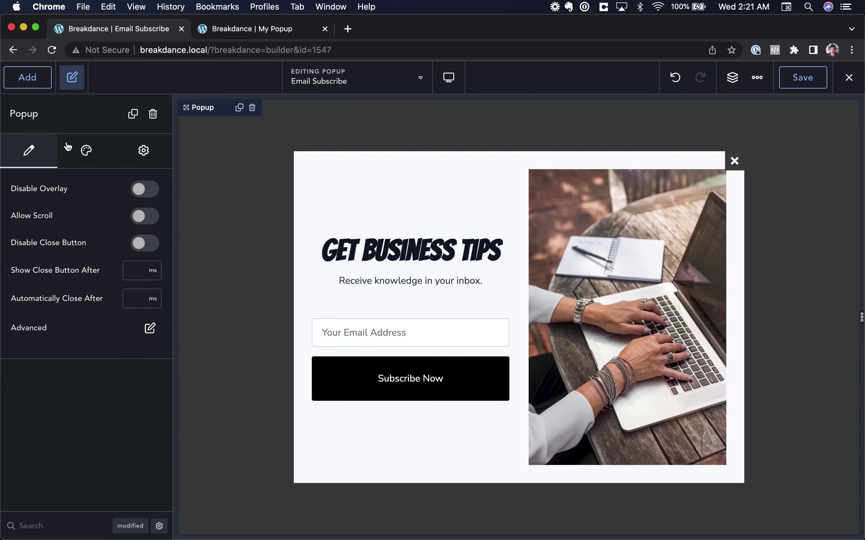
click(78, 154)
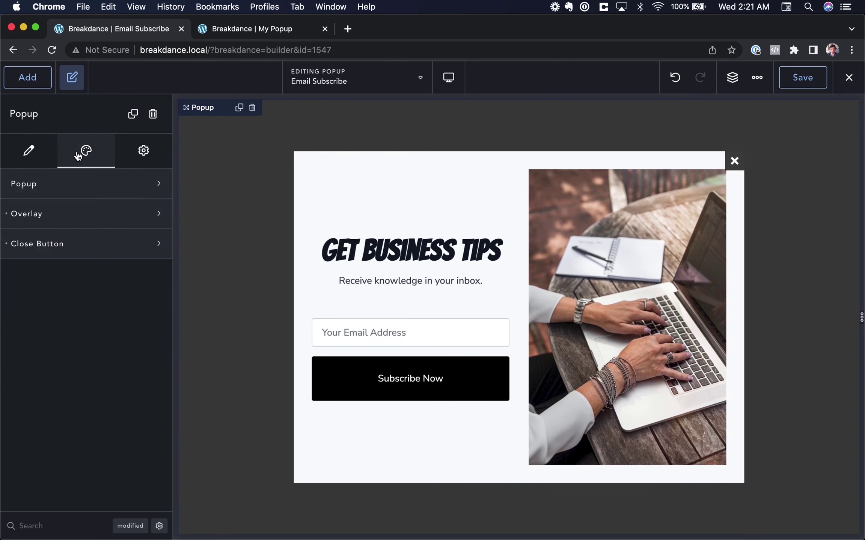
Step: Set the popup's padding to 0 on all four sides
click(75, 186)
click(150, 311)
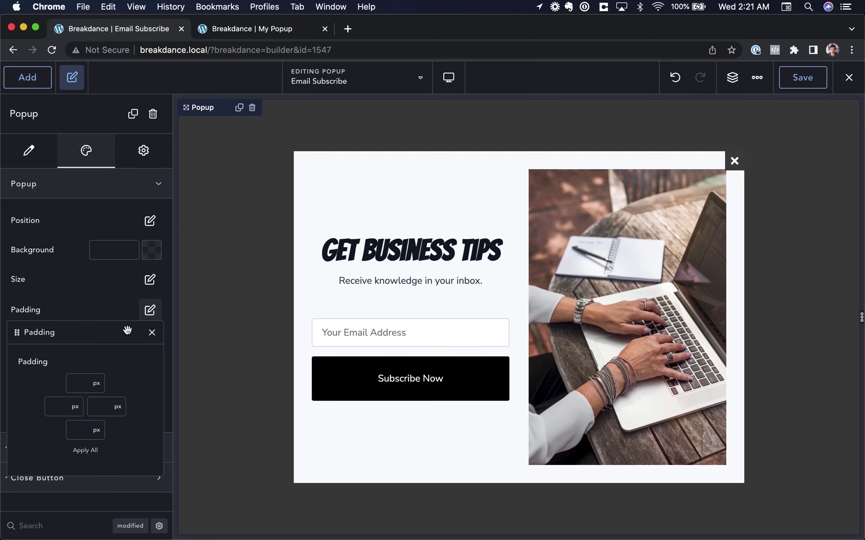
text(0)
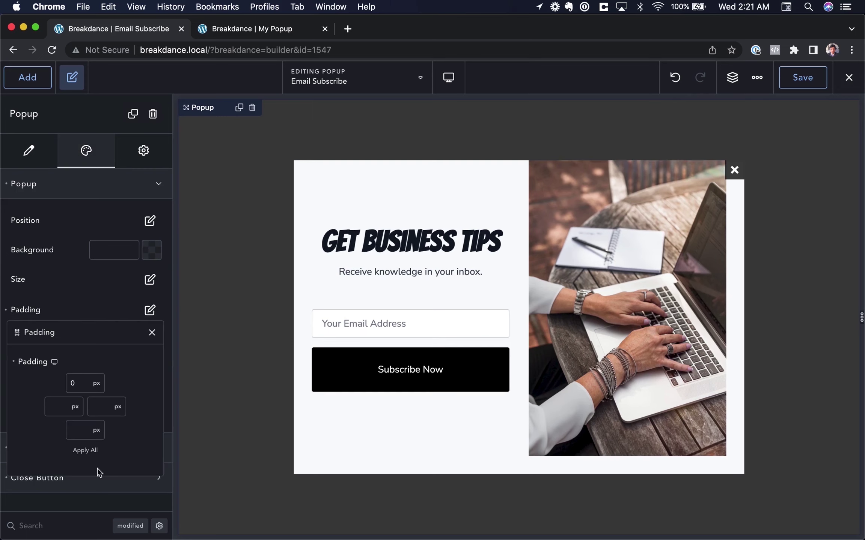
click(88, 451)
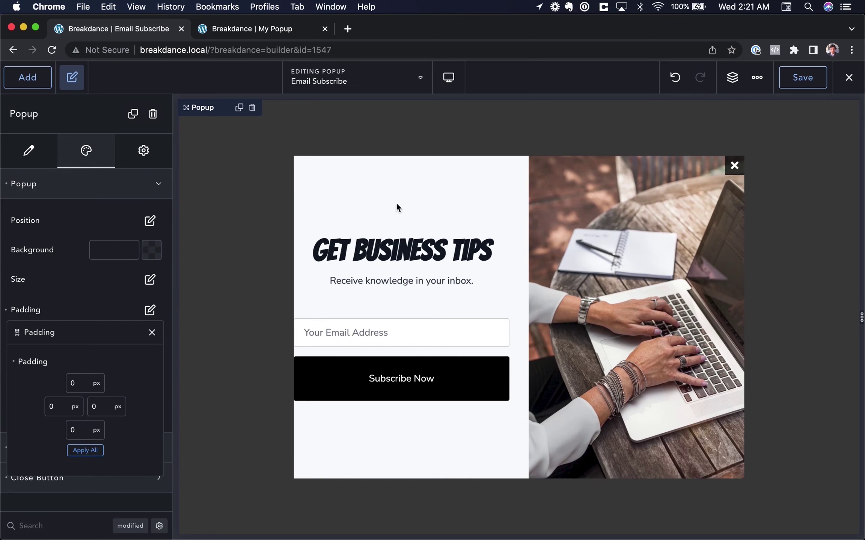
click(384, 194)
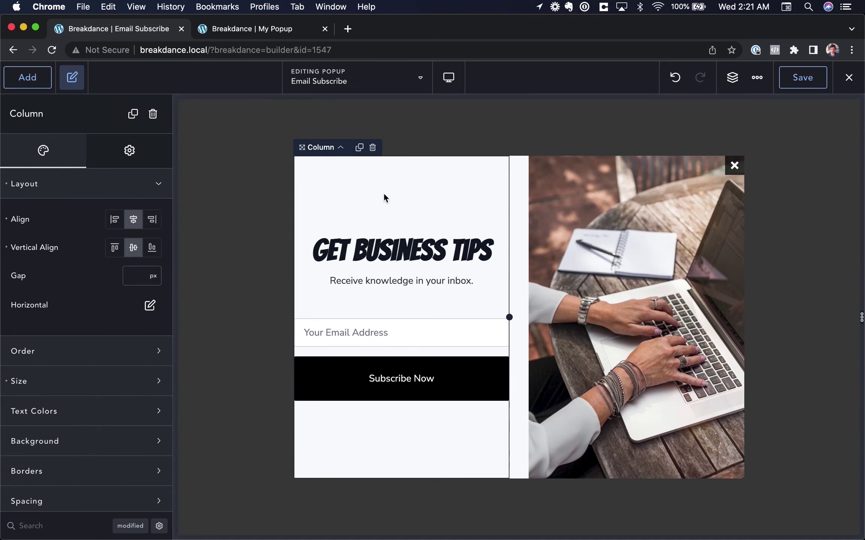
Step: Give the left text column 30px padding on all four sides, applied to every side at once
click(94, 186)
click(76, 364)
click(75, 418)
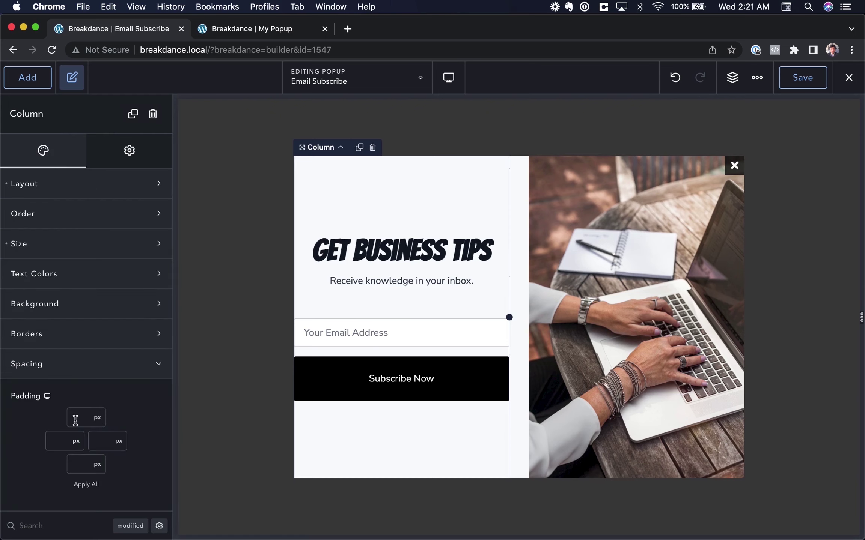
text(30)
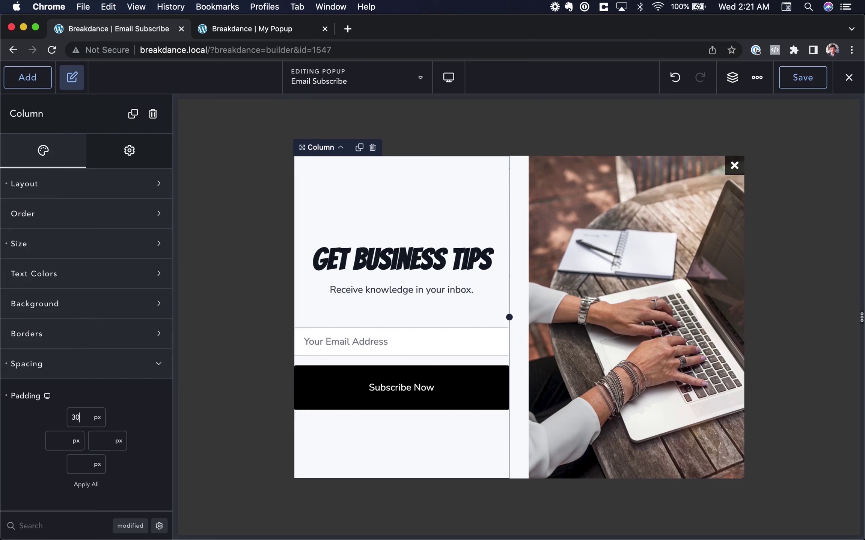
click(86, 485)
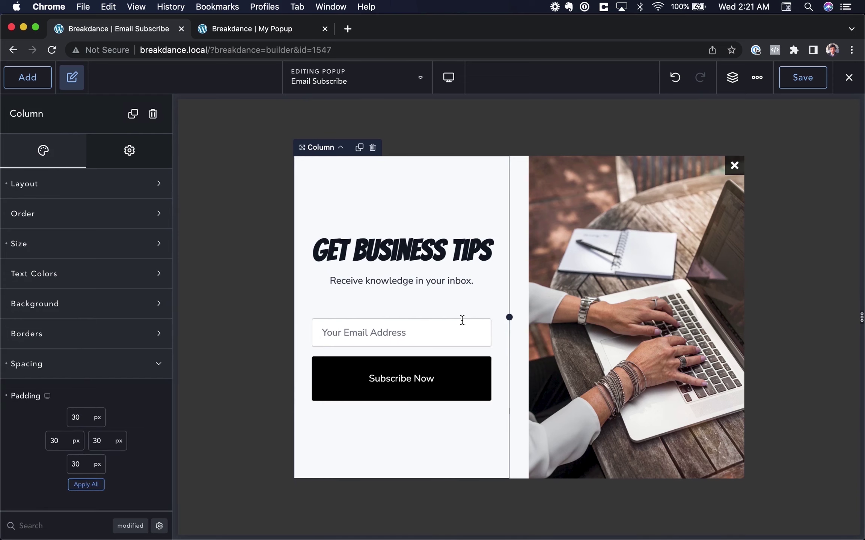
click(520, 318)
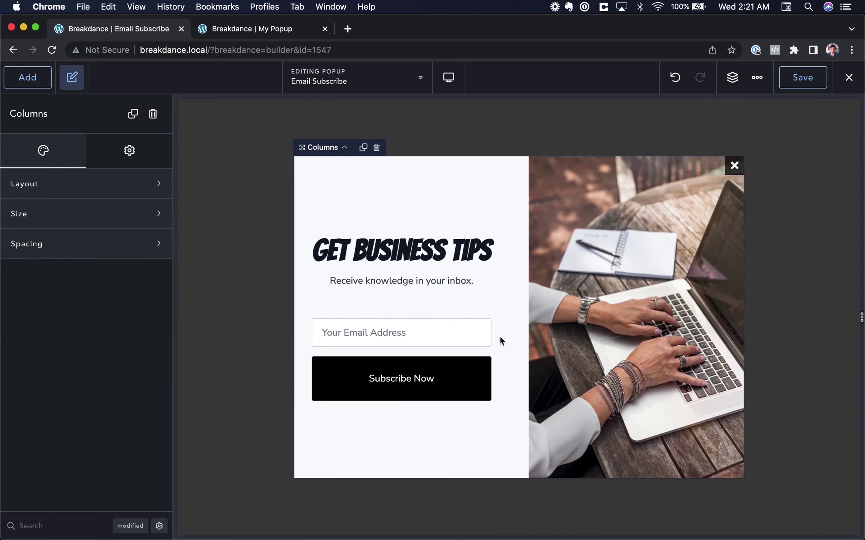
click(517, 291)
click(591, 180)
click(426, 194)
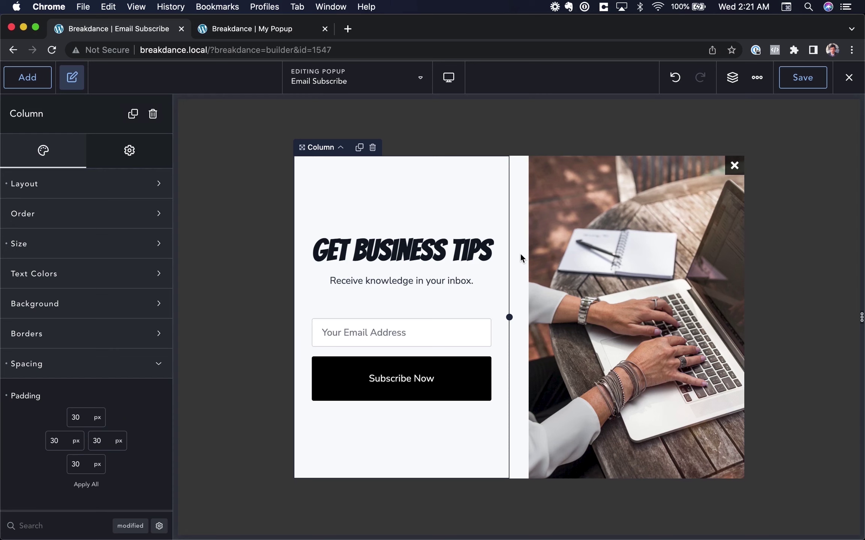
click(341, 150)
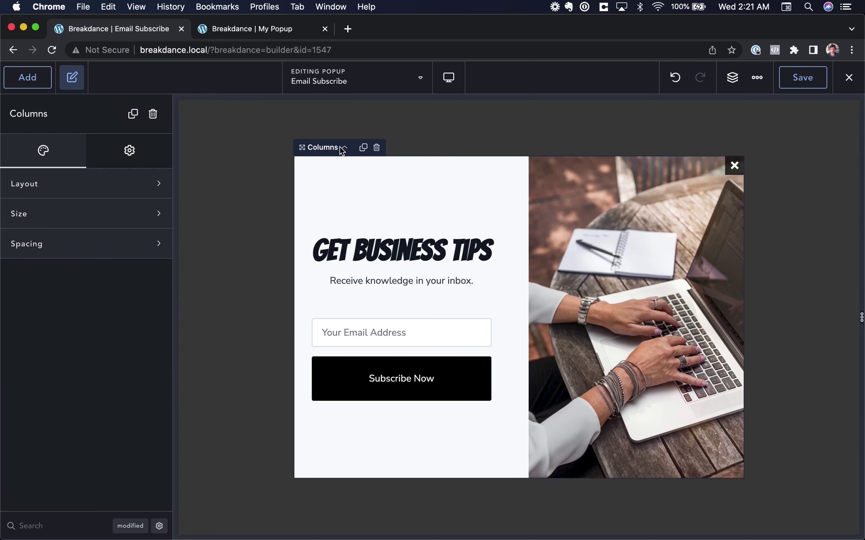
Step: Set the Columns container's column gap to 0
click(732, 79)
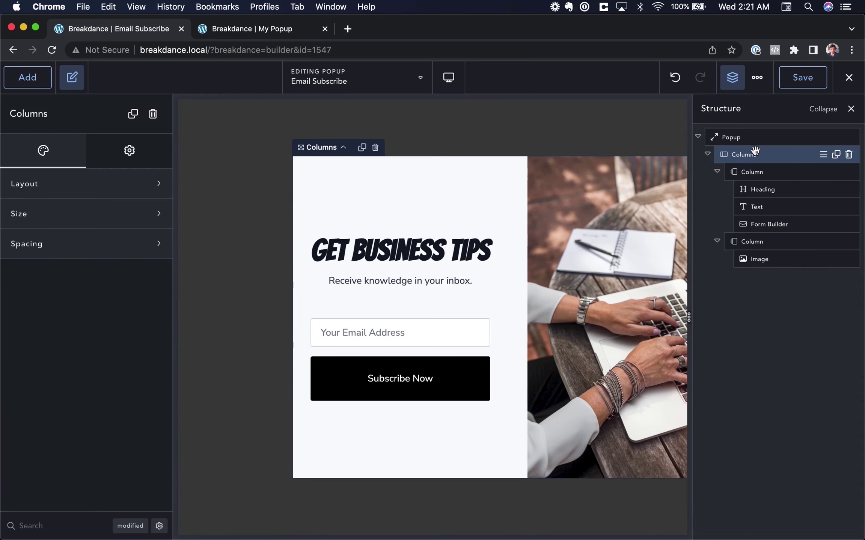
click(732, 80)
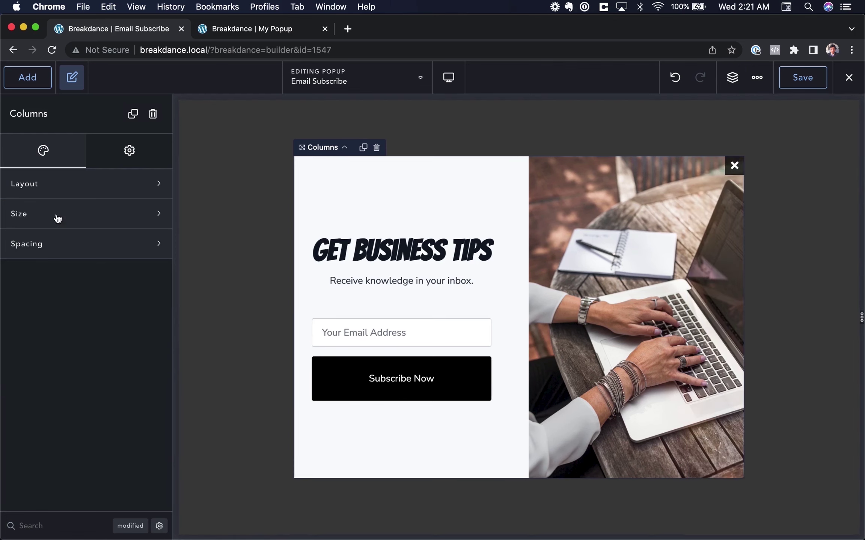
click(34, 244)
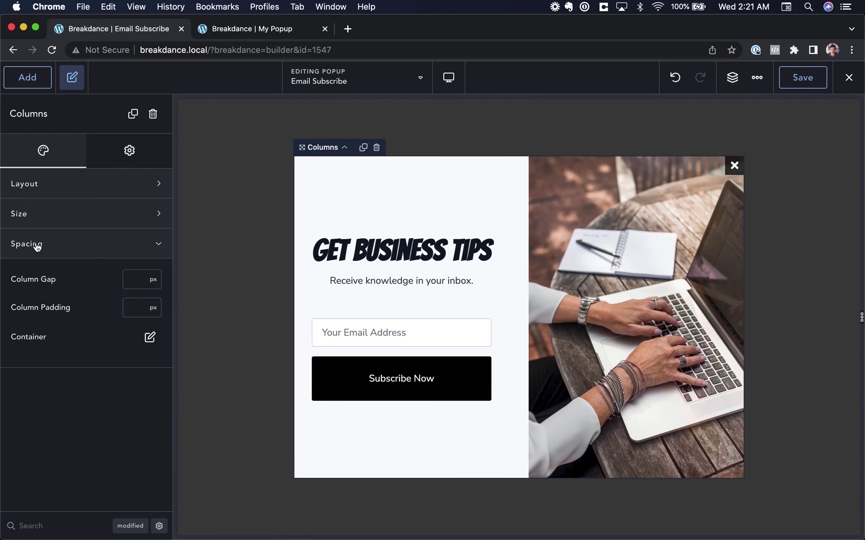
click(129, 278)
text(0)
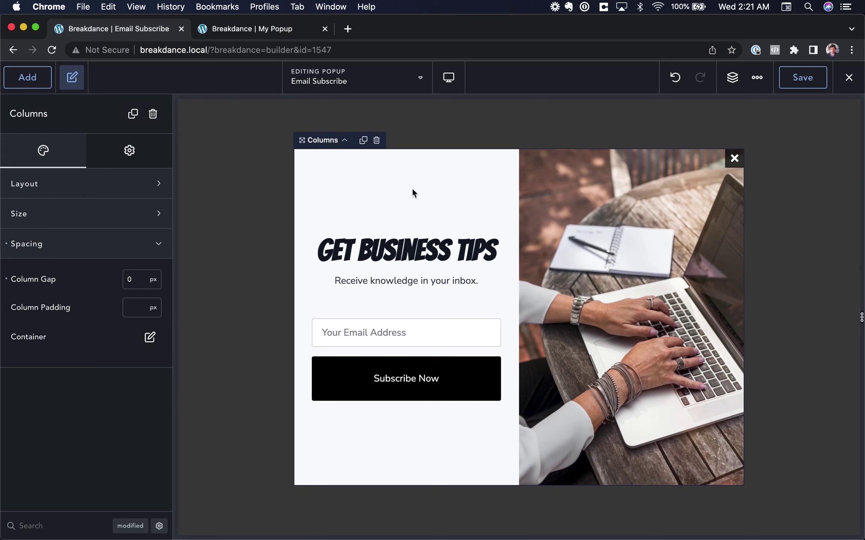
click(560, 230)
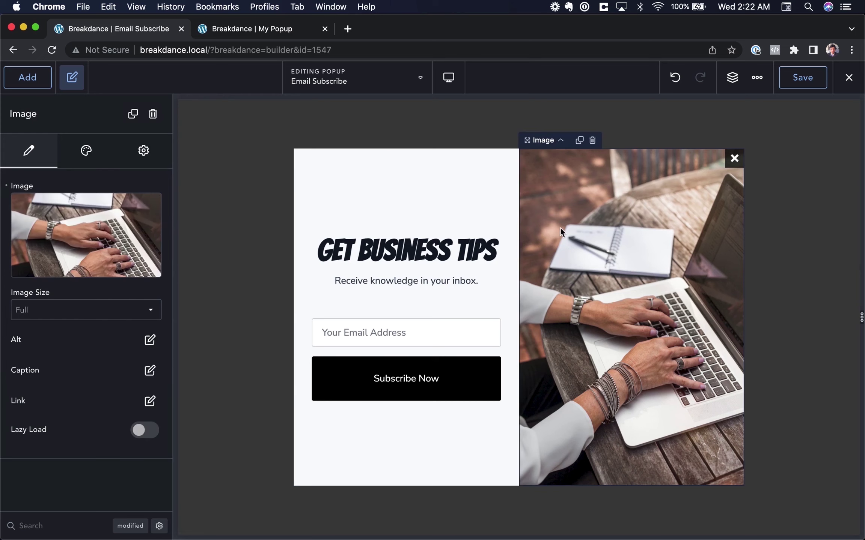
Step: Drag the column divider so the text column is about 57% and the image about 43%
click(561, 142)
drag(520, 318, 562, 318)
click(556, 272)
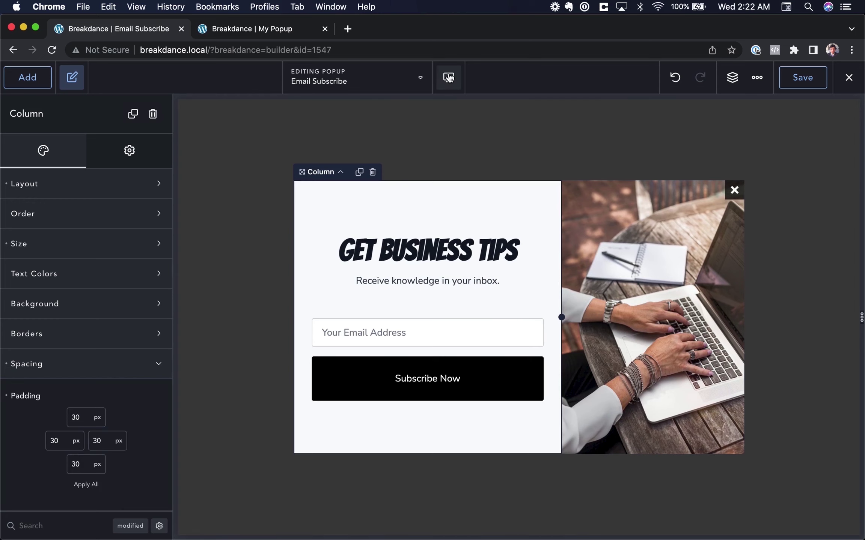
click(448, 77)
click(468, 148)
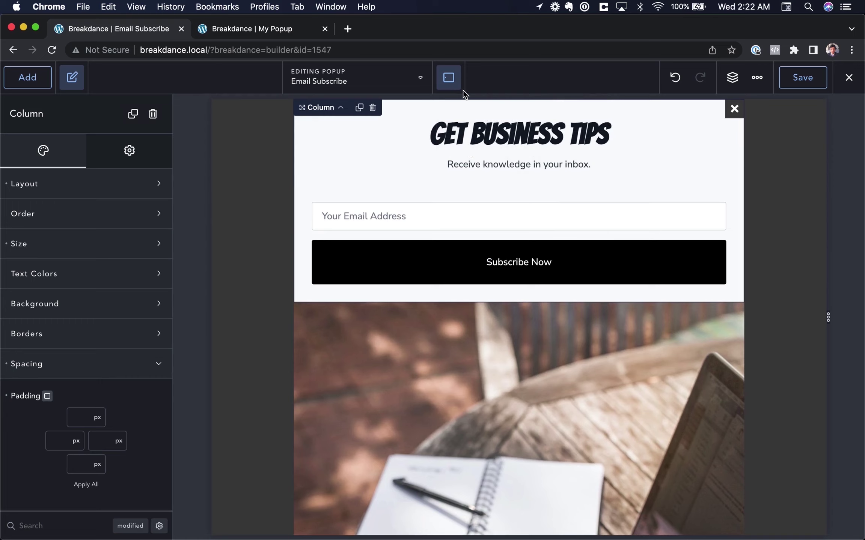
click(449, 77)
click(471, 184)
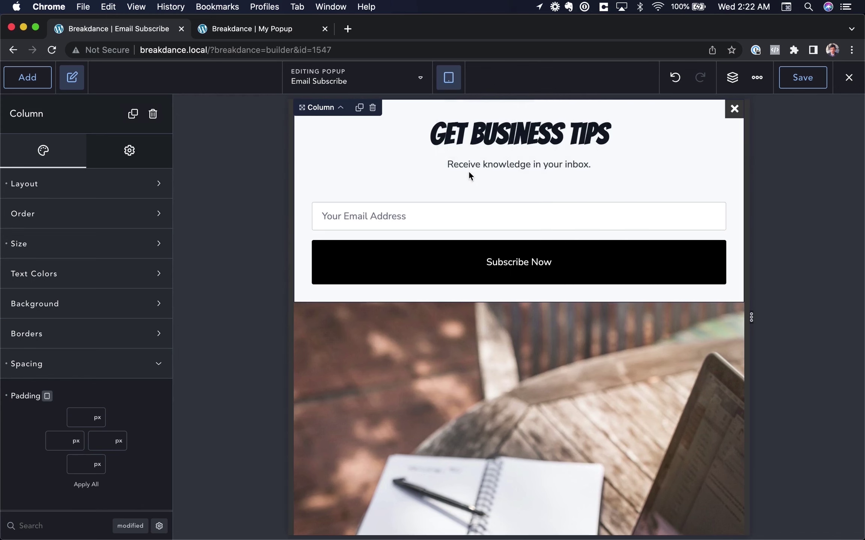
click(448, 77)
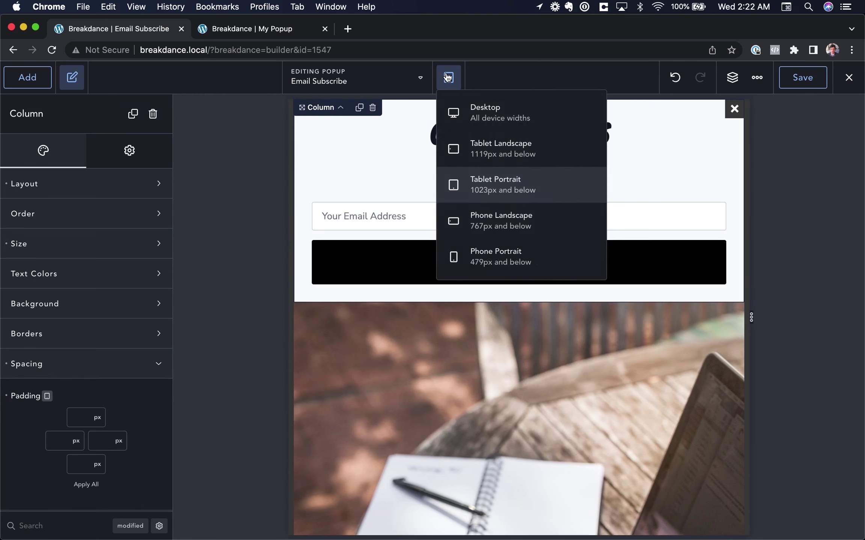
click(476, 218)
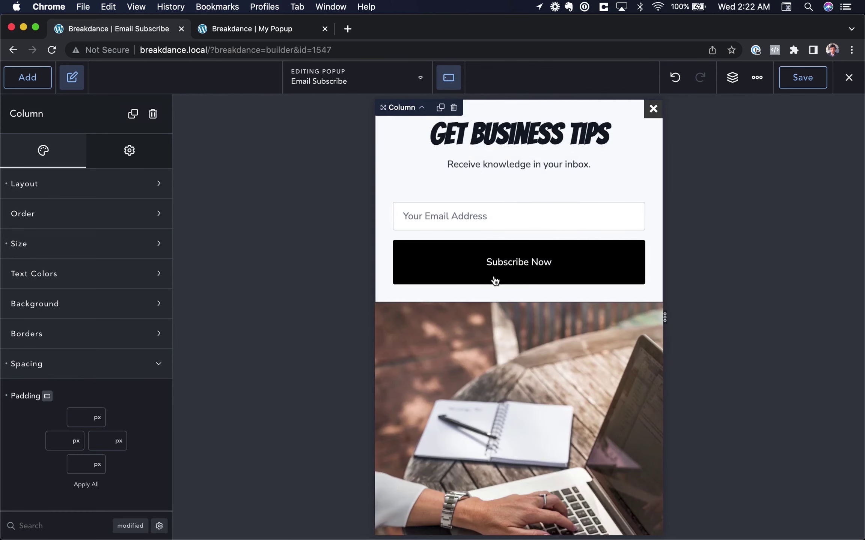
click(449, 78)
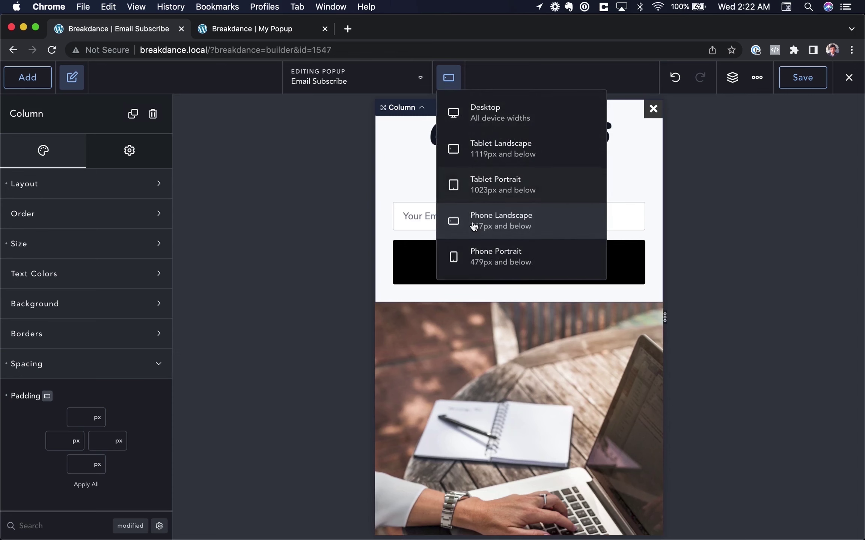
click(468, 116)
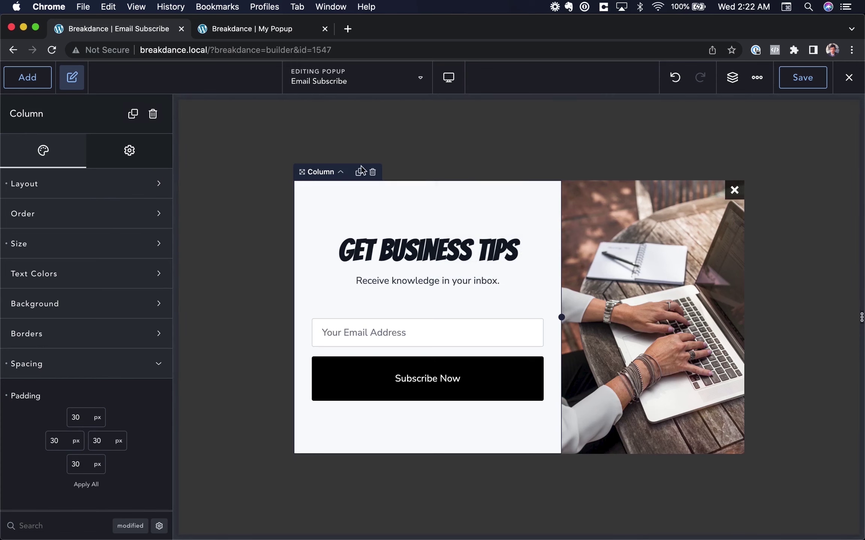
Step: Make the Columns container stack its columns at Phone Landscape and below
click(340, 174)
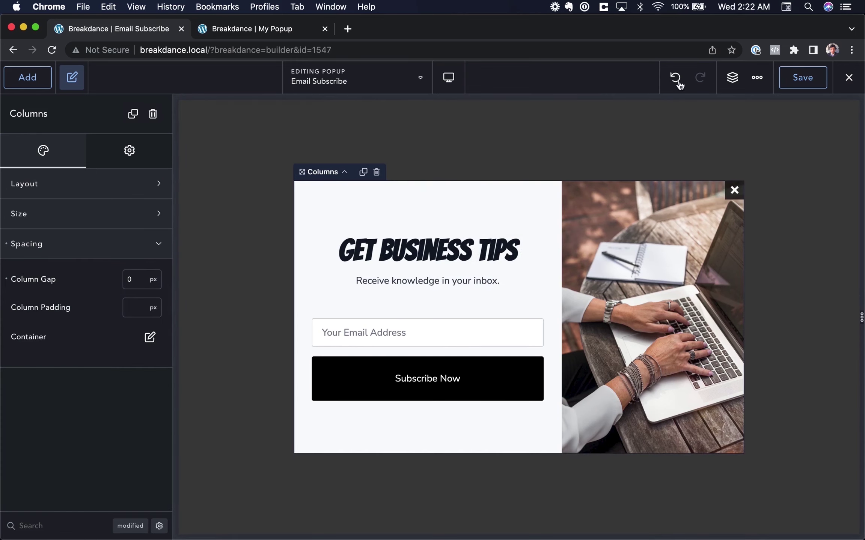
click(732, 78)
click(761, 172)
click(748, 154)
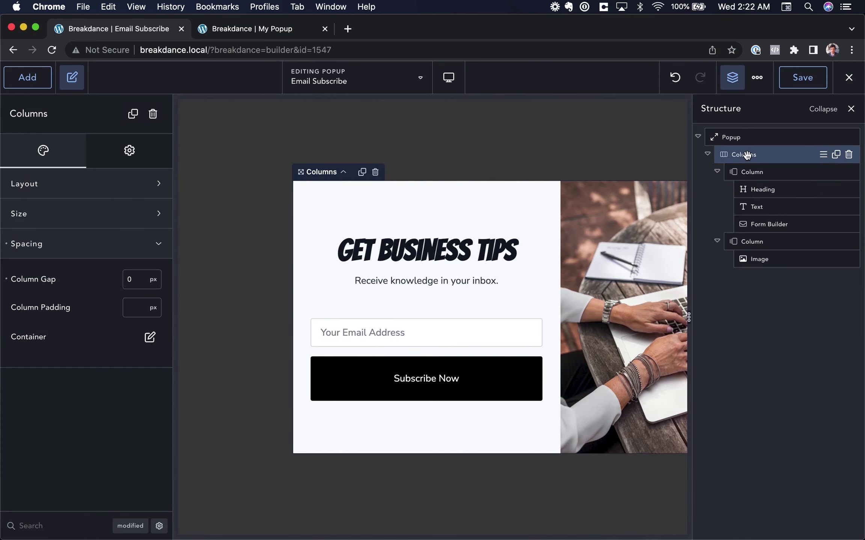
click(114, 186)
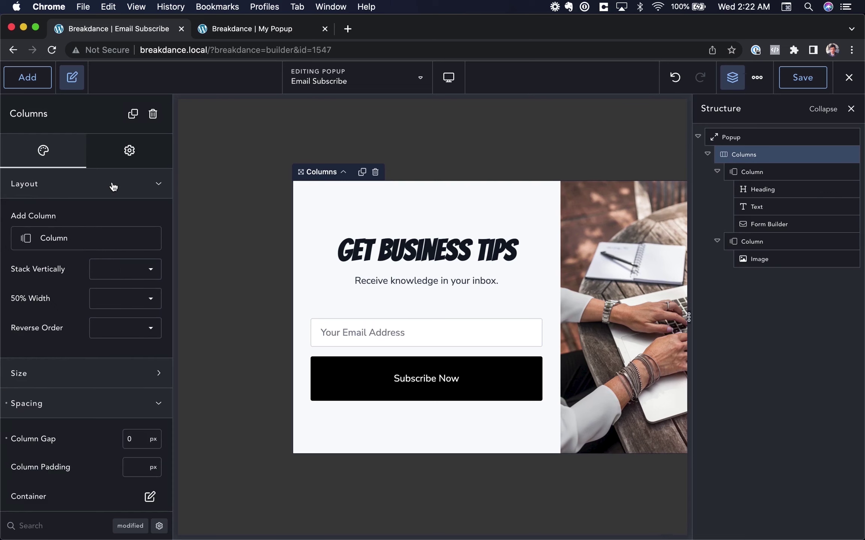
click(114, 271)
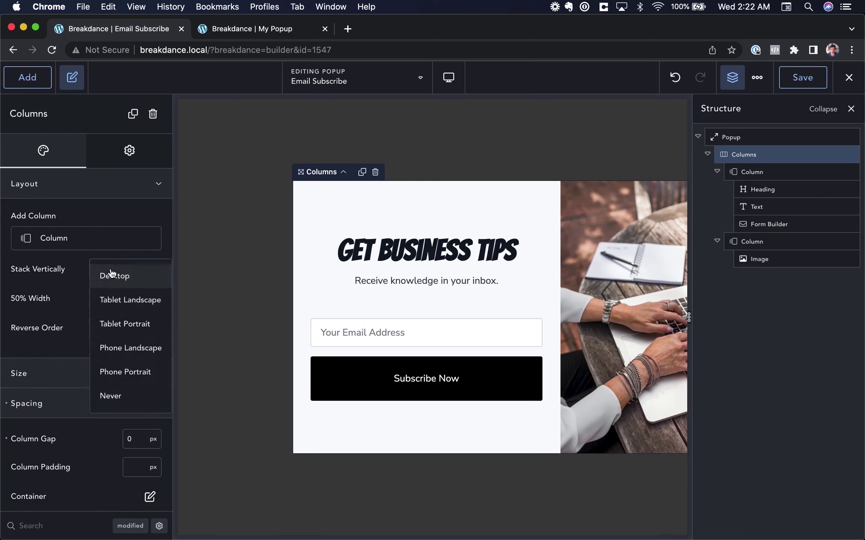
click(119, 351)
Step: Preview the popup at Tablet Landscape, Tablet Portrait, then Phone Landscape width
click(448, 78)
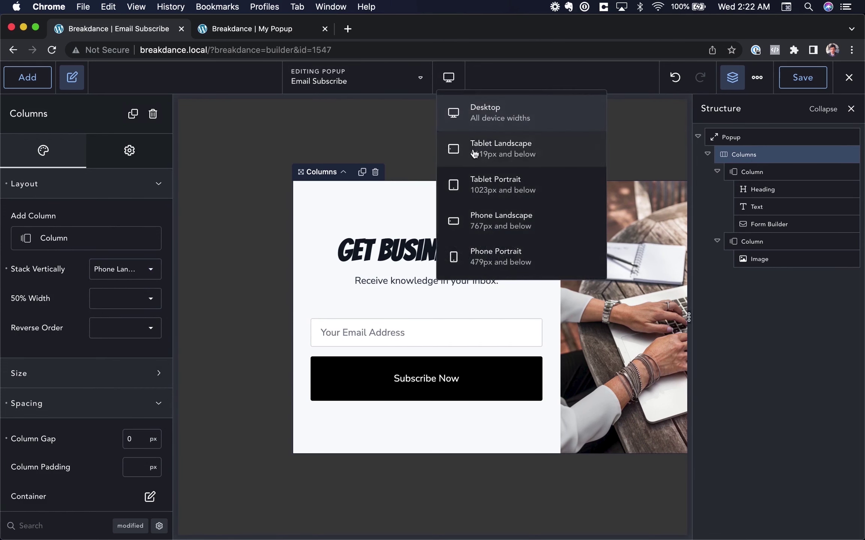
click(475, 150)
click(449, 77)
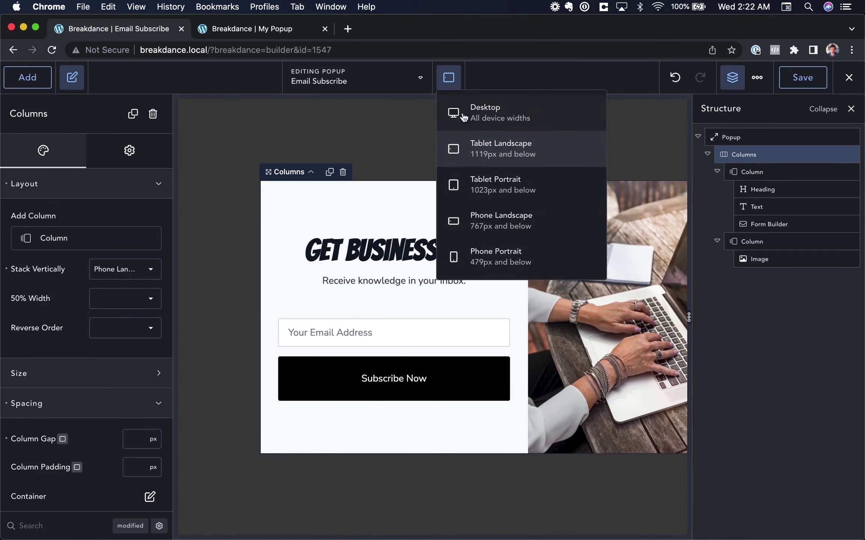
click(463, 184)
click(448, 77)
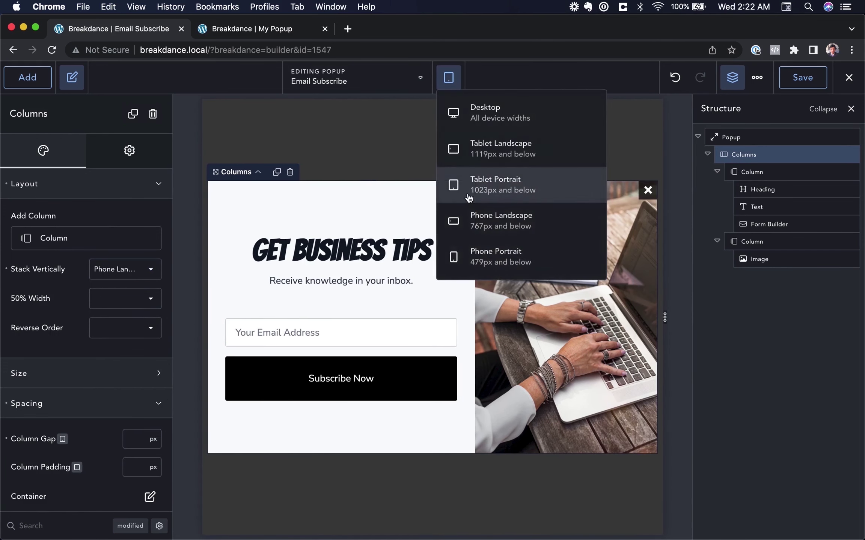
click(465, 222)
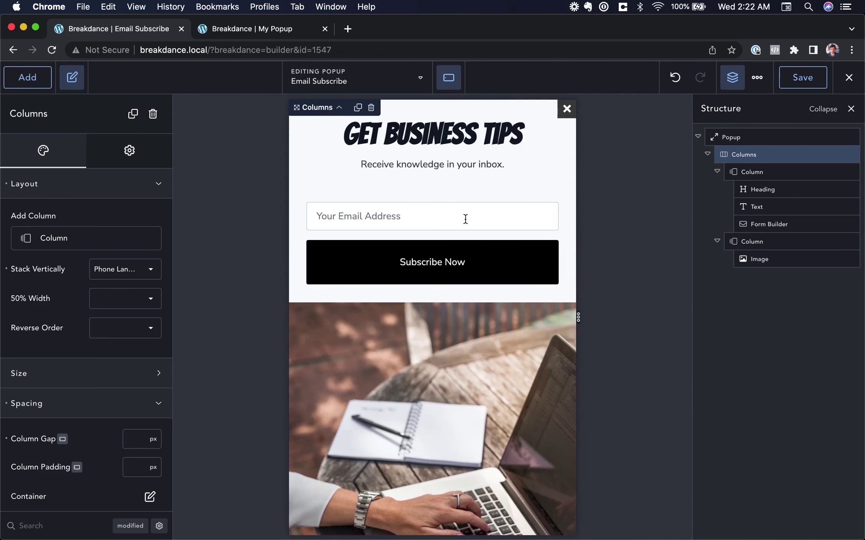
Step: Hide the Structure outline, inspect the stacked layout, and select the laptop image
click(849, 109)
scroll(533, 263, down, 8)
scroll(532, 282, up, 7)
scroll(532, 282, up, 2)
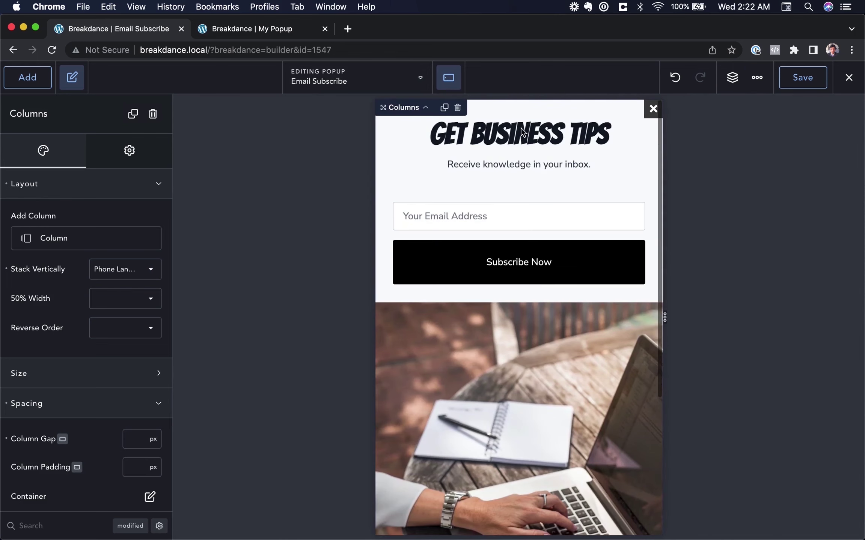
scroll(489, 376, down, 6)
scroll(489, 376, up, 6)
scroll(489, 376, down, 6)
scroll(489, 376, up, 6)
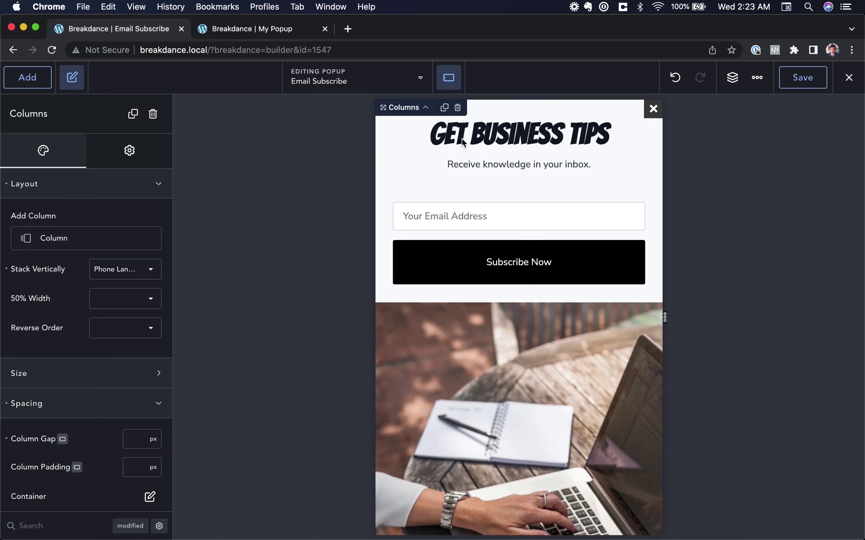
click(503, 395)
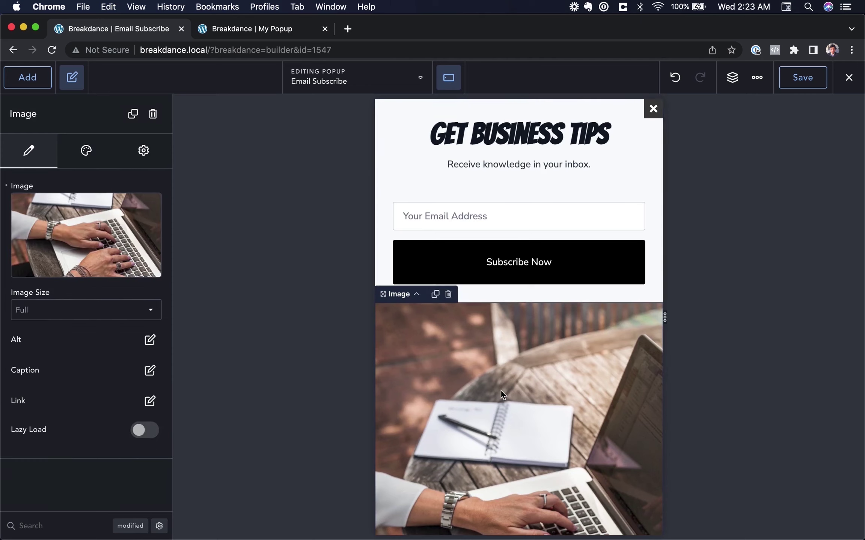
Step: Set the image to height 250px, width 100%, and Object Fit Cover
click(86, 152)
click(80, 184)
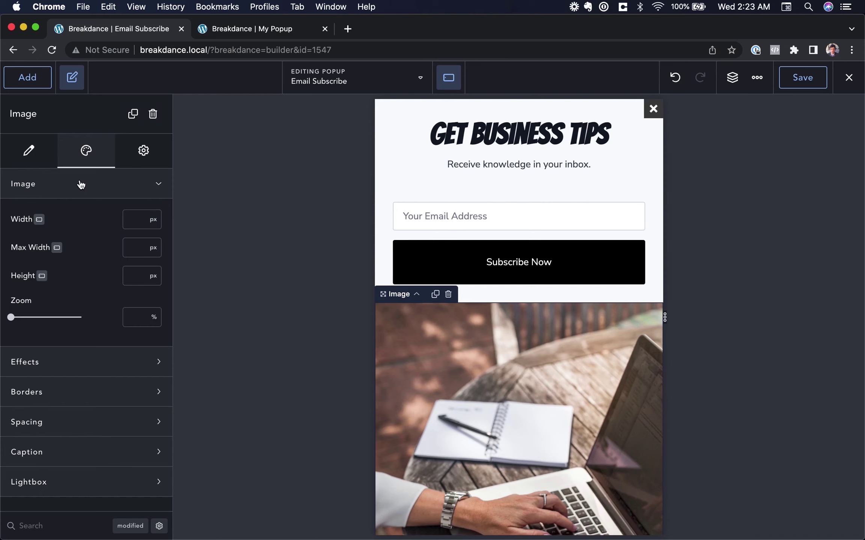
click(129, 274)
text(250)
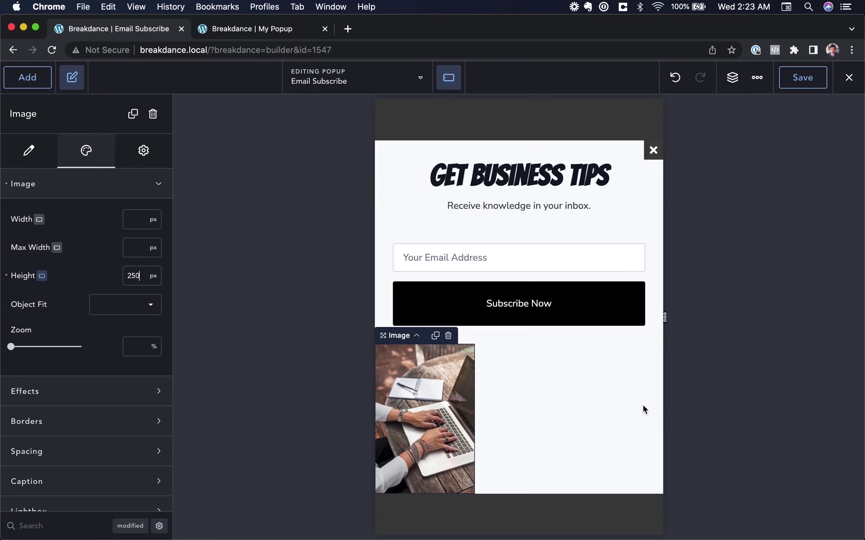
click(153, 221)
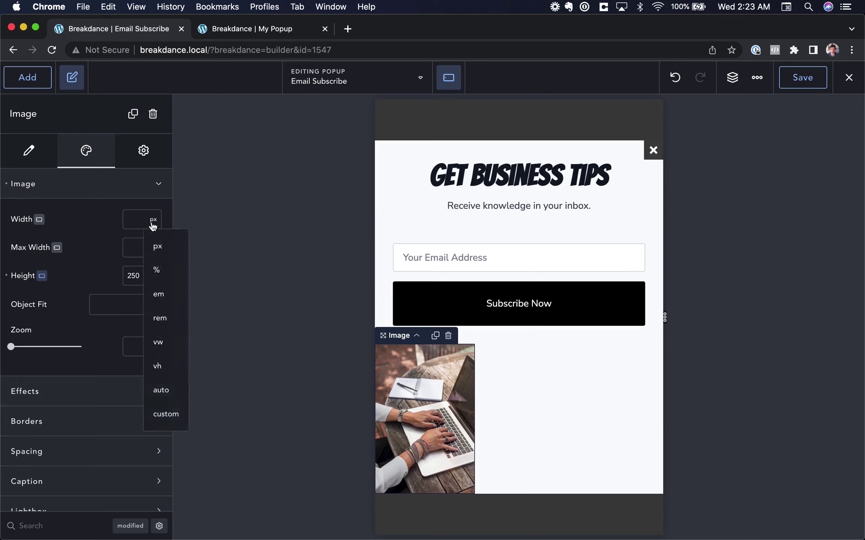
click(157, 270)
click(138, 222)
text(100)
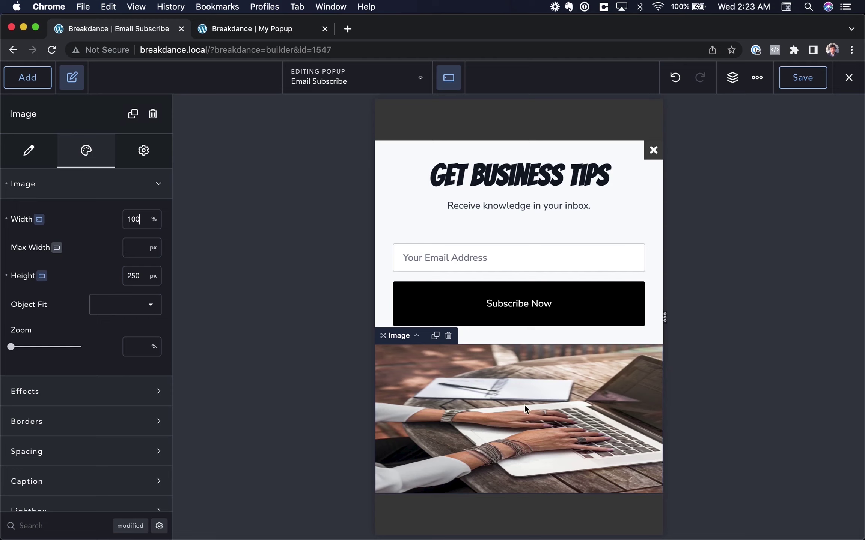
click(128, 311)
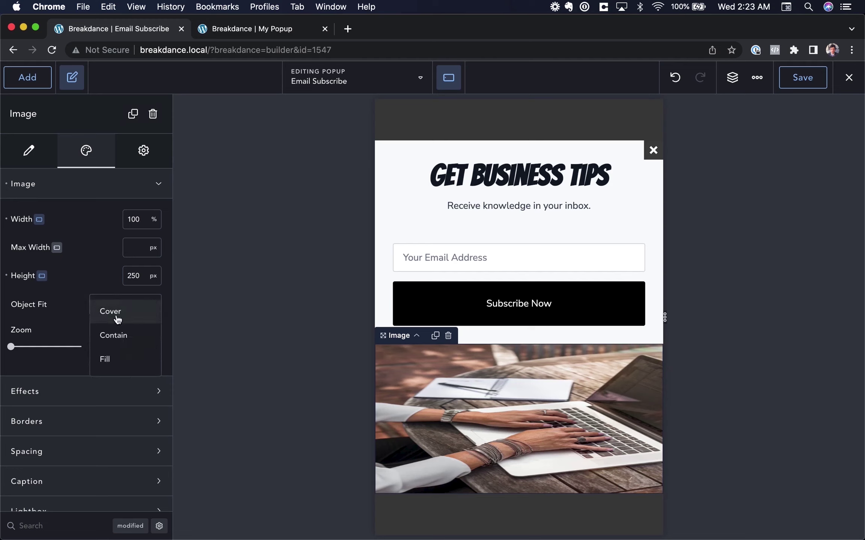
click(121, 317)
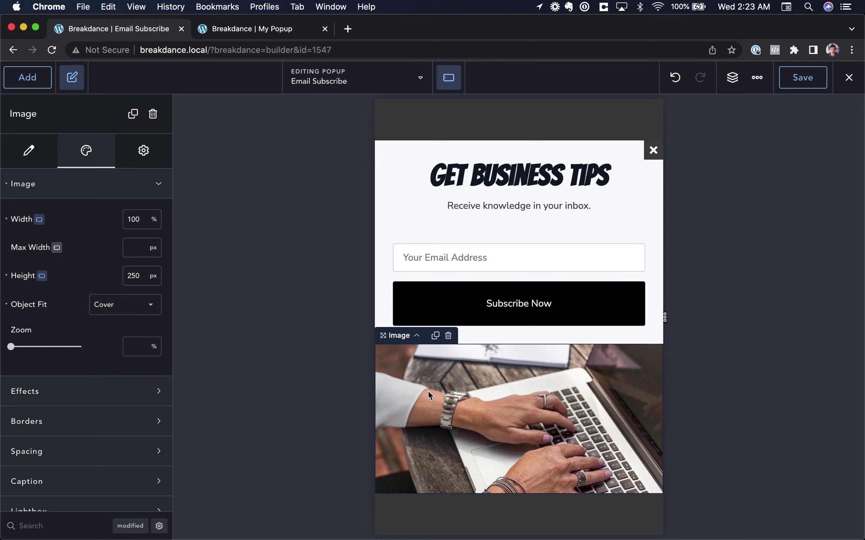
Step: Check the image in Phone Portrait preview, then go back to Desktop
click(449, 77)
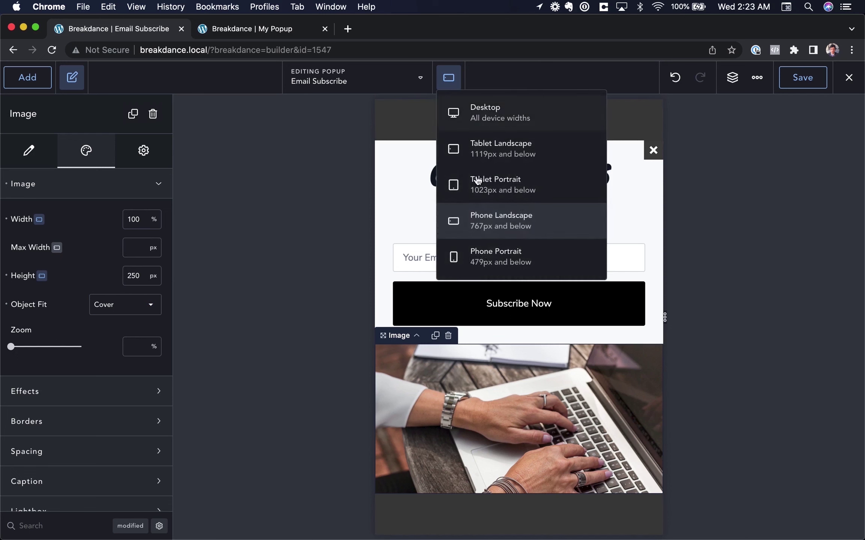
click(486, 257)
click(448, 77)
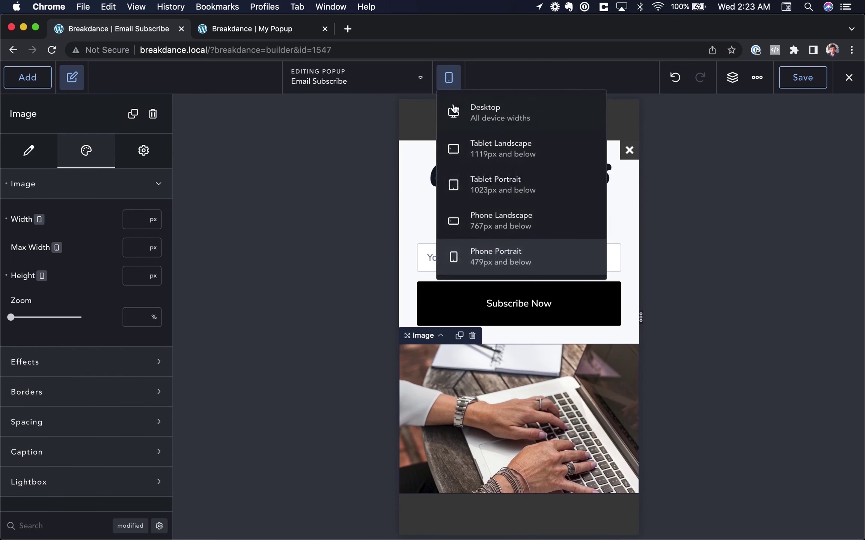
click(455, 111)
Step: Switch the preview to Phone Portrait and back to Desktop, then select the whole popup
click(438, 71)
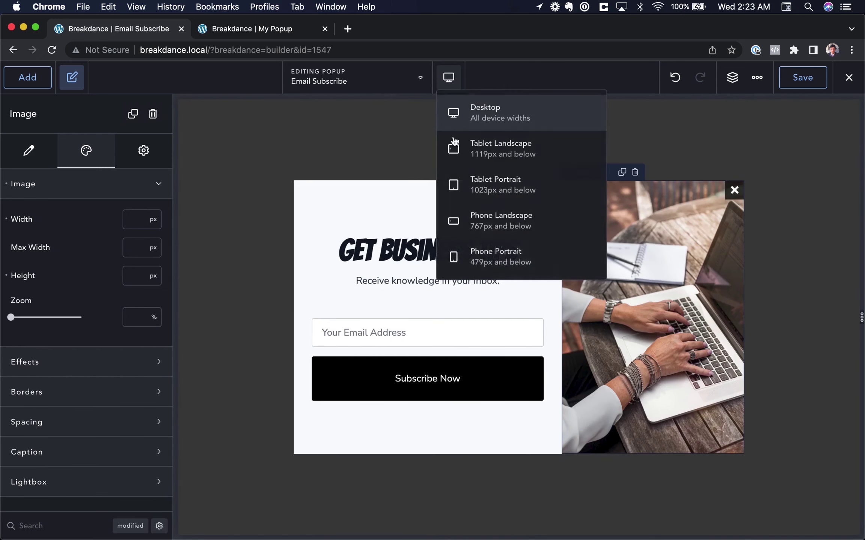
click(495, 250)
click(449, 78)
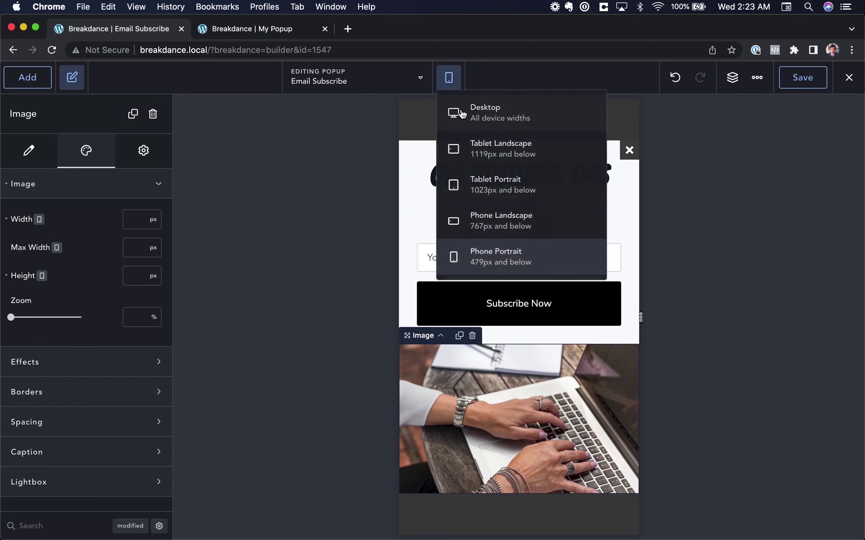
click(462, 112)
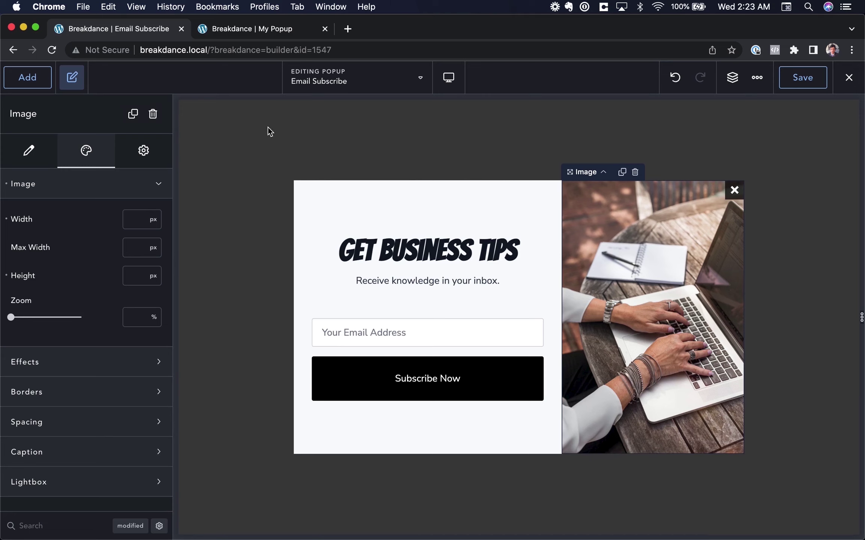
click(221, 124)
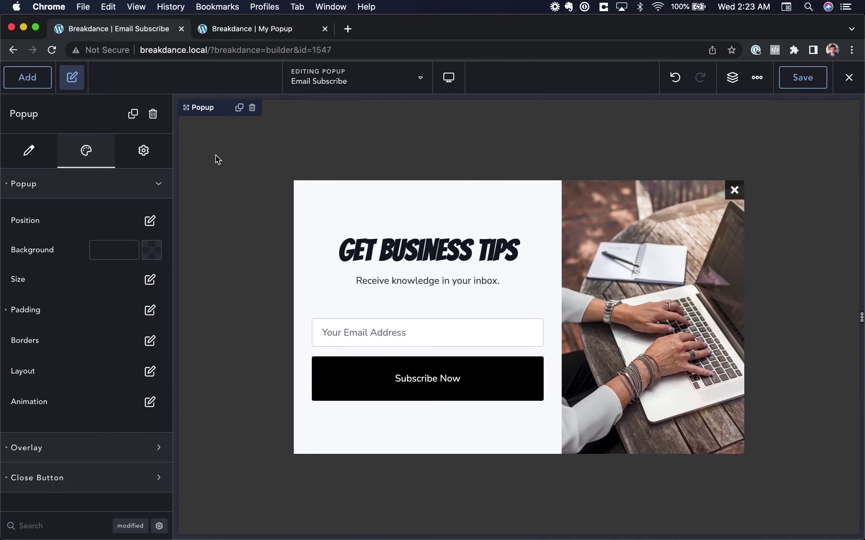
Step: Try Slide Down, Flip Down and Slide Left entrance animations, settling on Zoom In
click(41, 151)
click(80, 151)
click(151, 402)
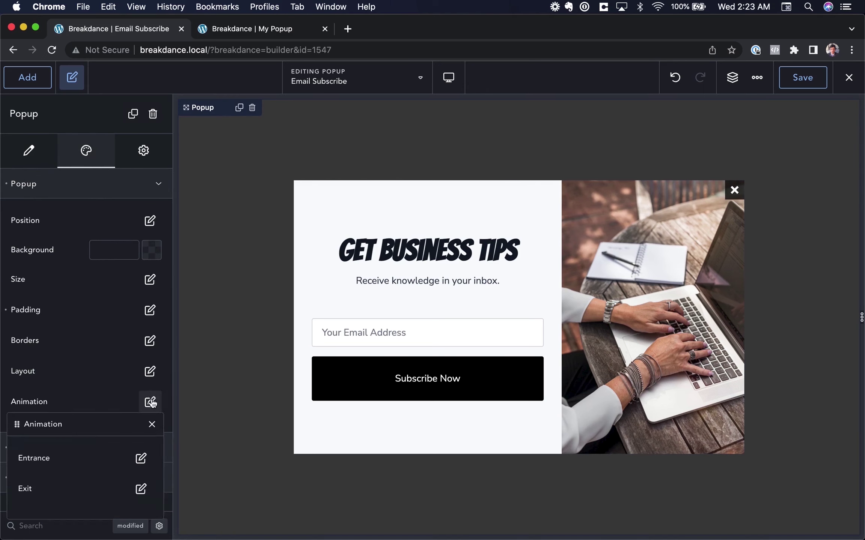
click(141, 458)
click(219, 469)
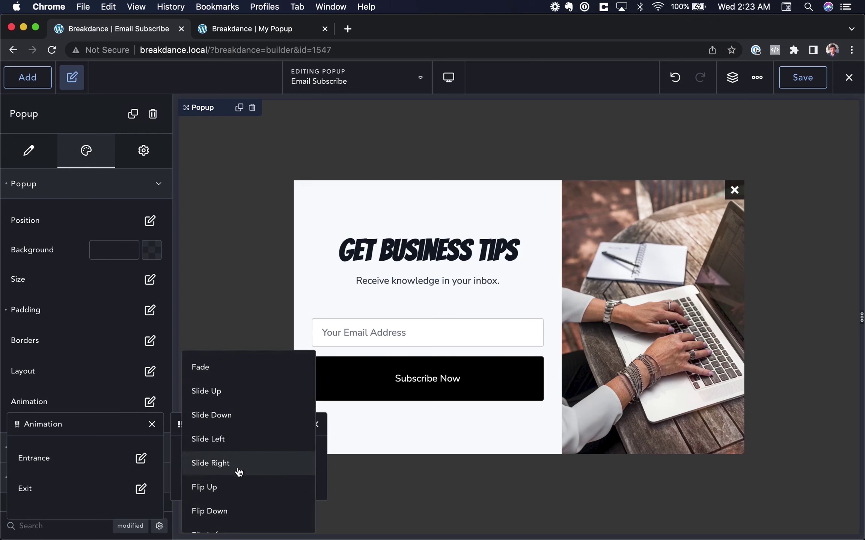
click(230, 415)
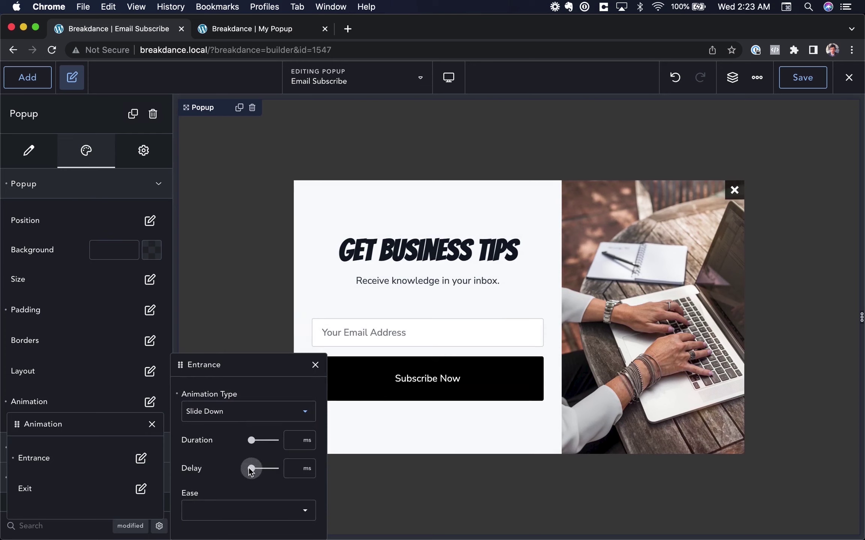
click(253, 419)
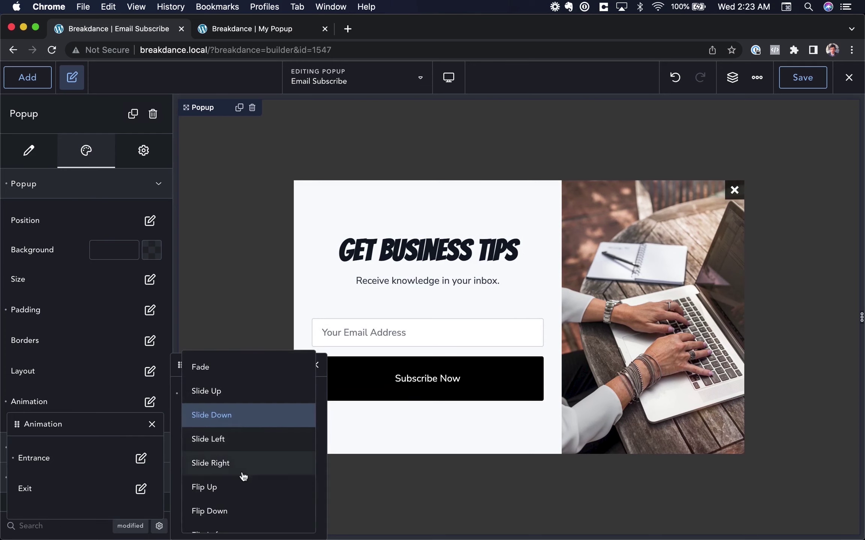
scroll(236, 474, down, 3)
click(242, 423)
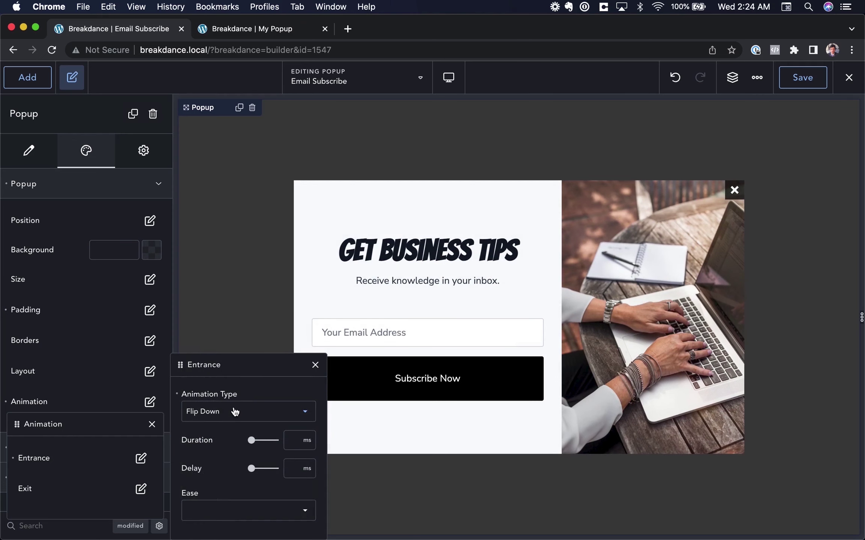
click(235, 414)
scroll(234, 443, up, 2)
click(241, 425)
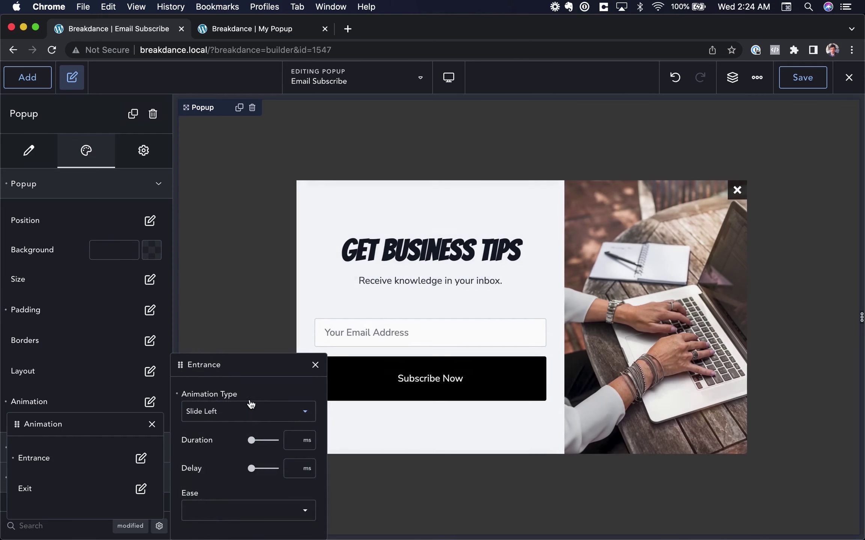
click(249, 407)
scroll(243, 463, down, 2)
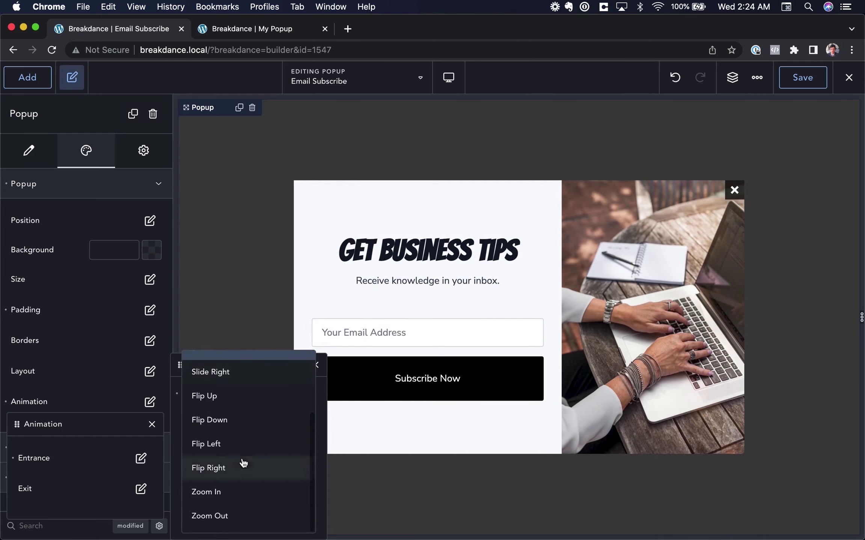
click(233, 493)
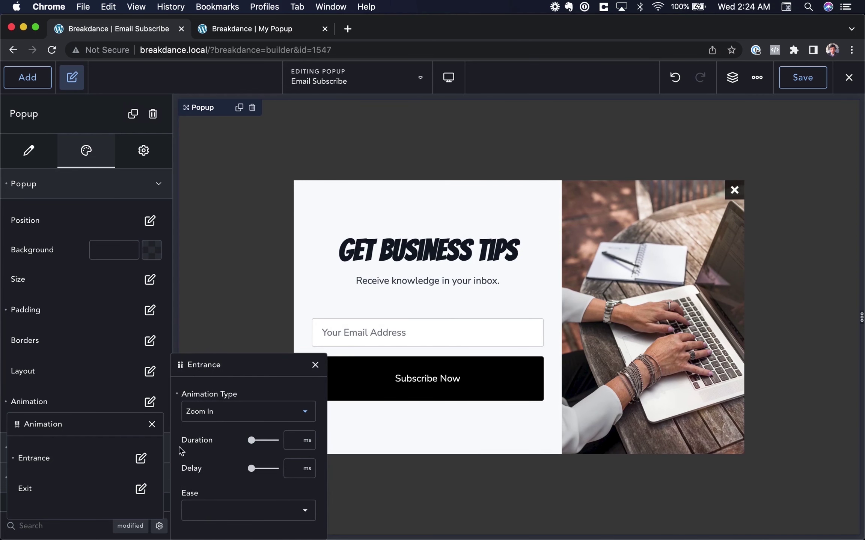
Step: Set the popup's exit animation to Fade and close the animation settings
click(141, 489)
click(228, 465)
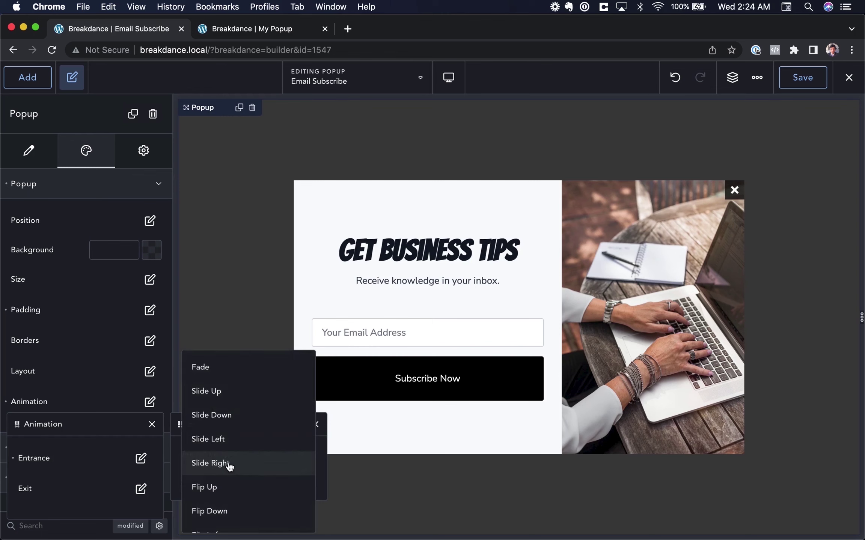
scroll(247, 409, down, 2)
scroll(245, 418, up, 2)
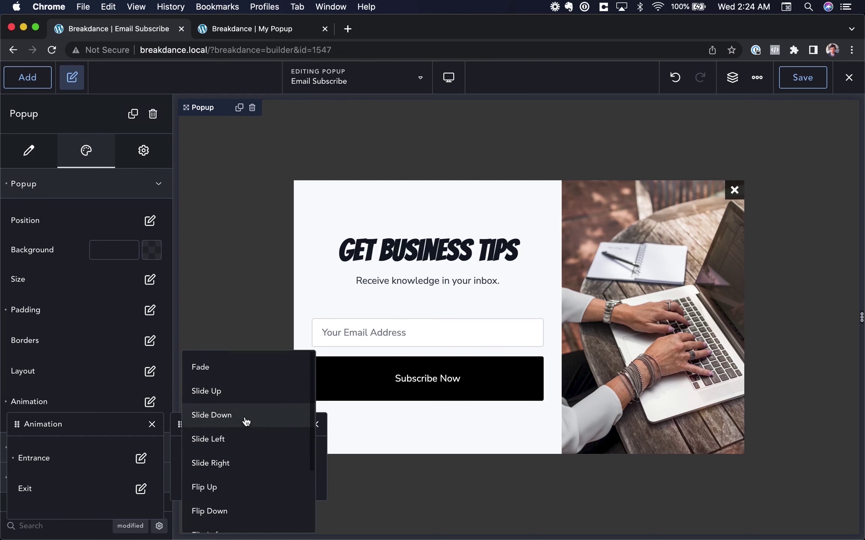
click(244, 371)
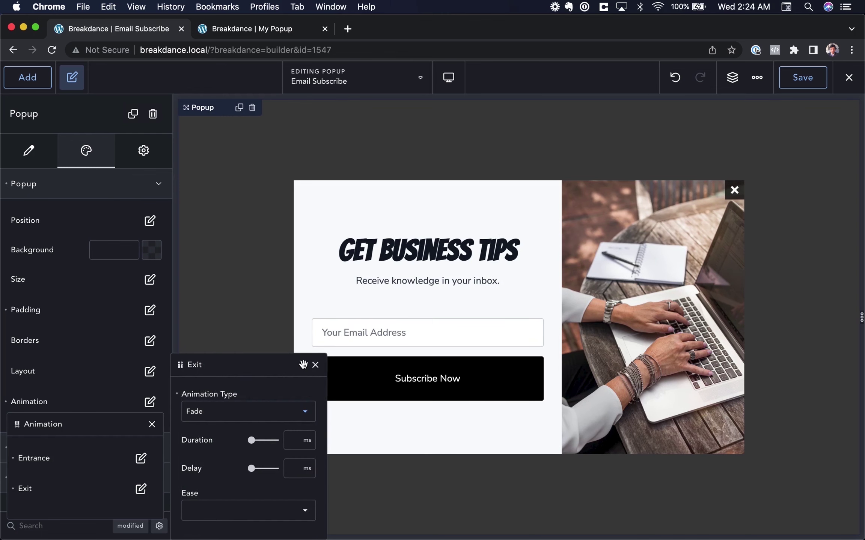
click(315, 365)
click(123, 311)
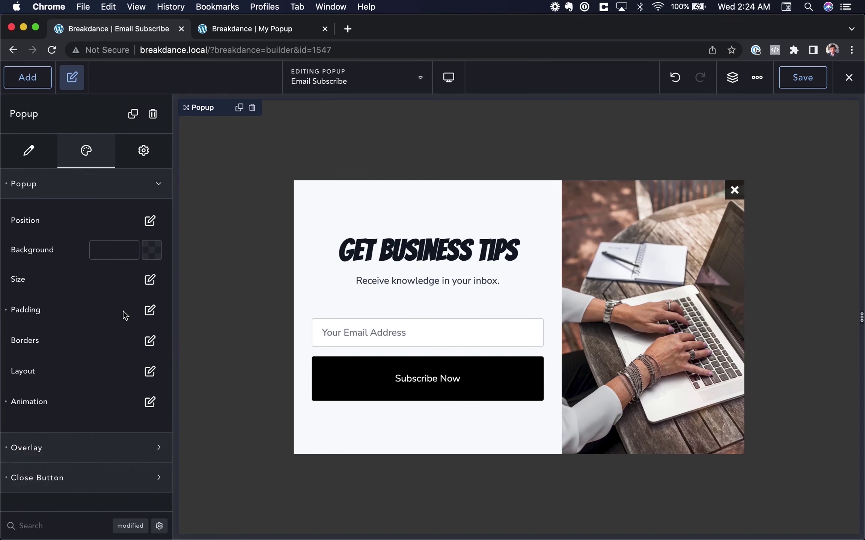
Step: On the subscribe form, clear the existing after-submission actions and add a Popup action
click(475, 302)
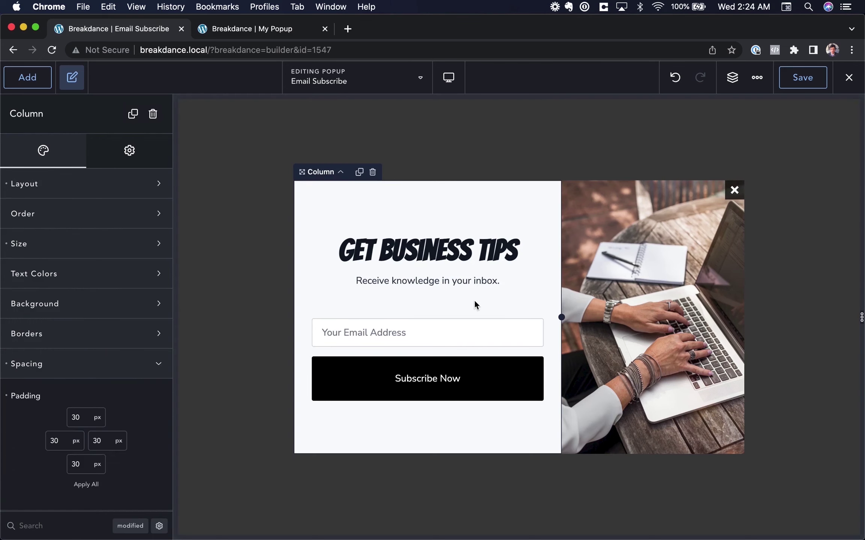
click(448, 353)
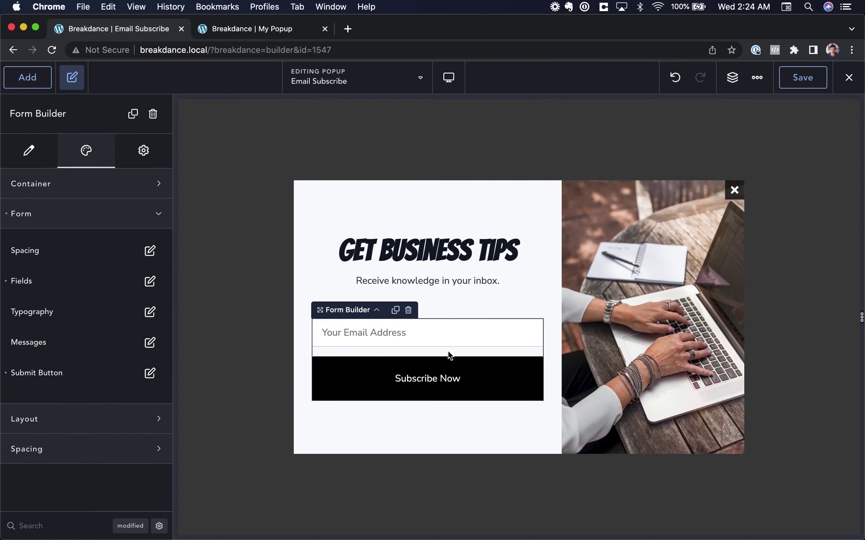
click(142, 222)
click(54, 160)
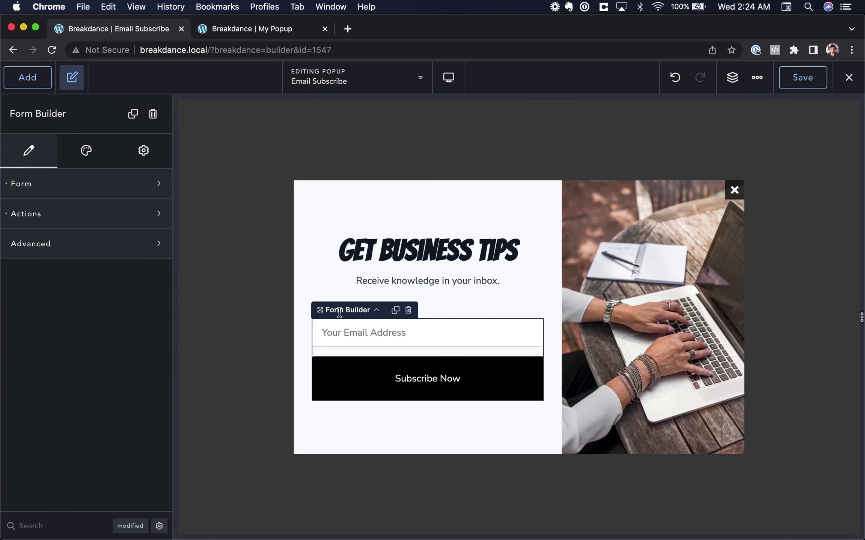
click(96, 214)
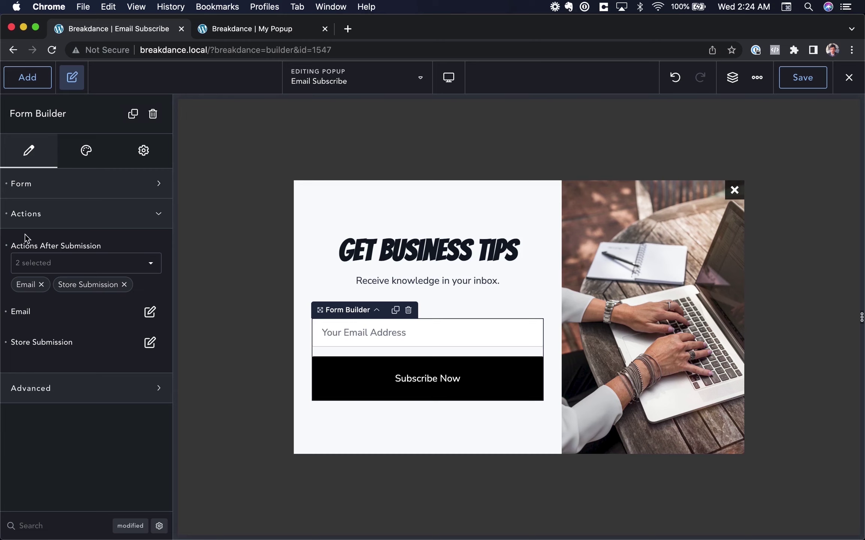
click(6, 214)
click(58, 264)
scroll(66, 349, down, 5)
click(68, 414)
click(4, 327)
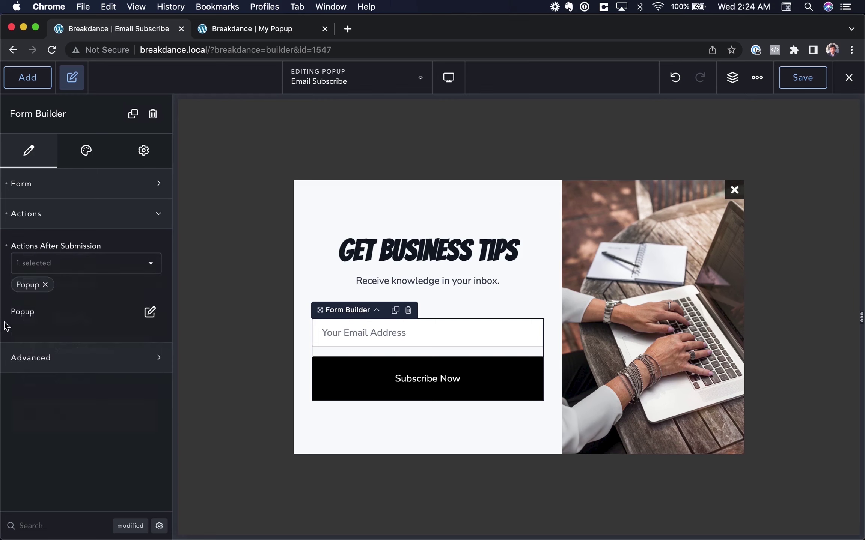
Step: Configure the Popup action to close the Email Subscribe popup on successful submission
click(148, 318)
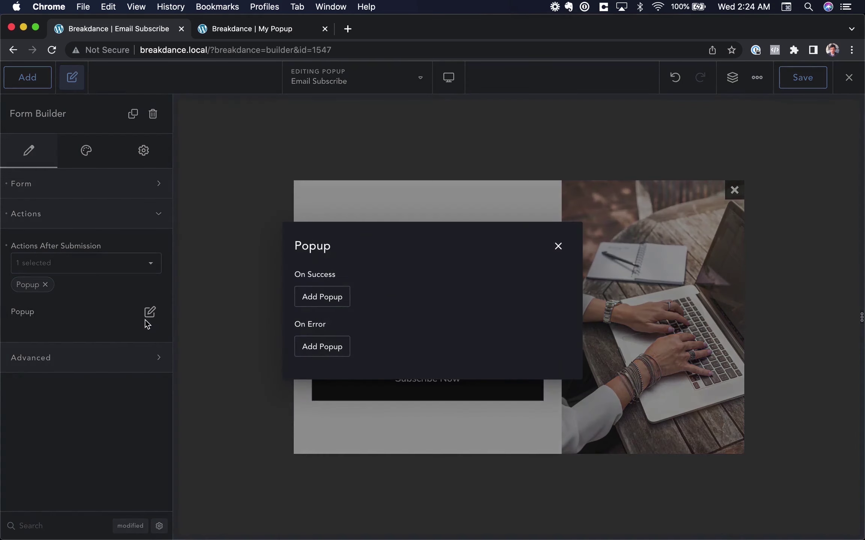
click(321, 298)
click(356, 277)
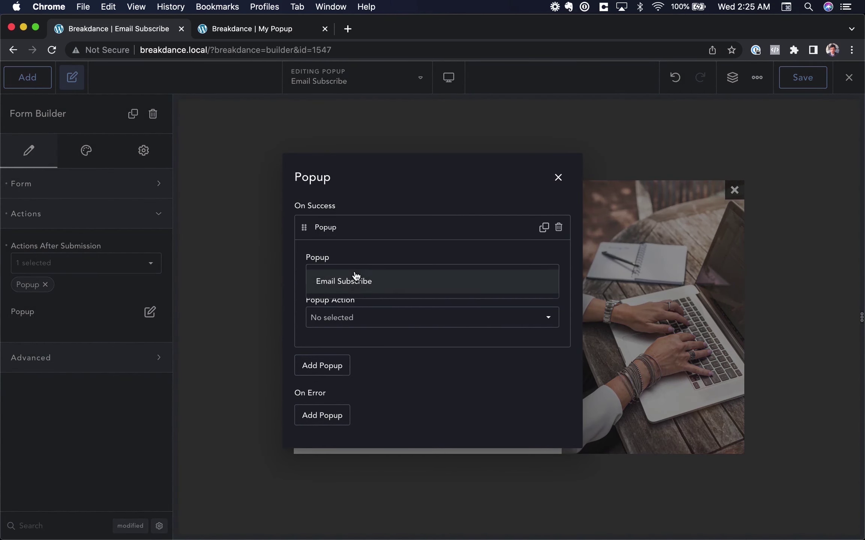
click(353, 282)
click(357, 318)
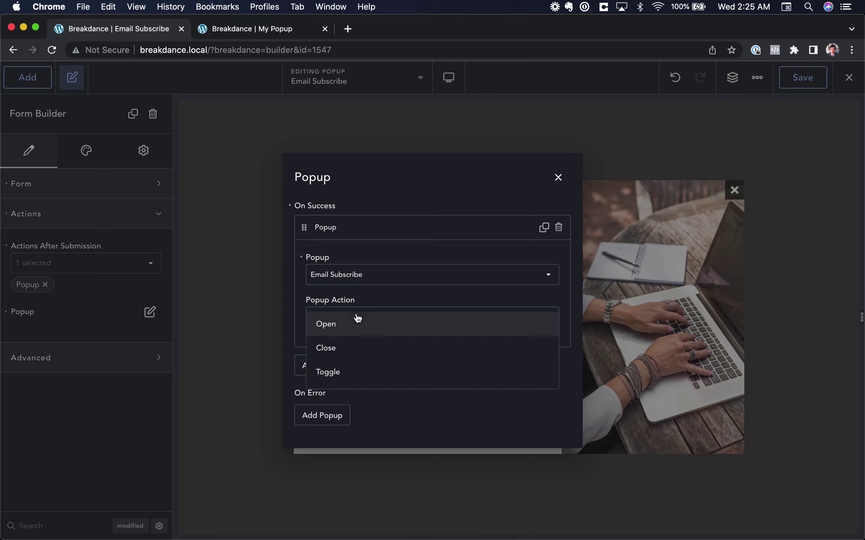
click(352, 347)
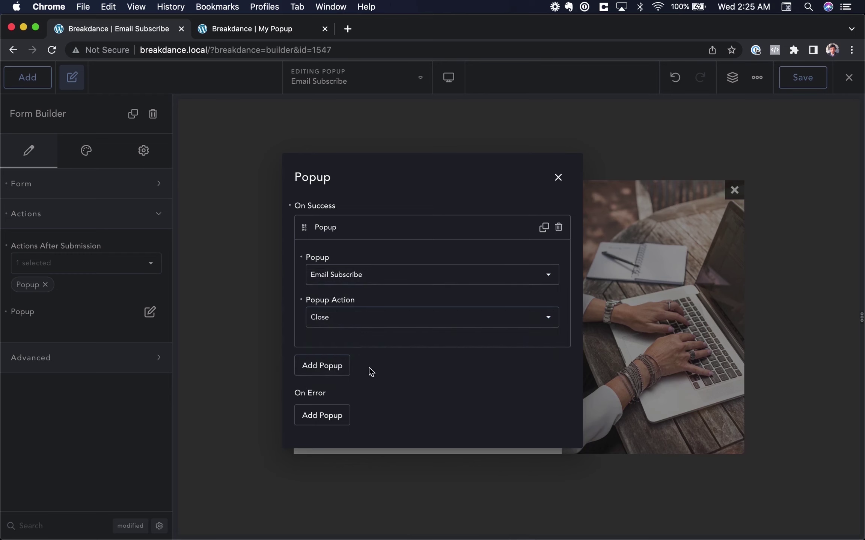
click(94, 326)
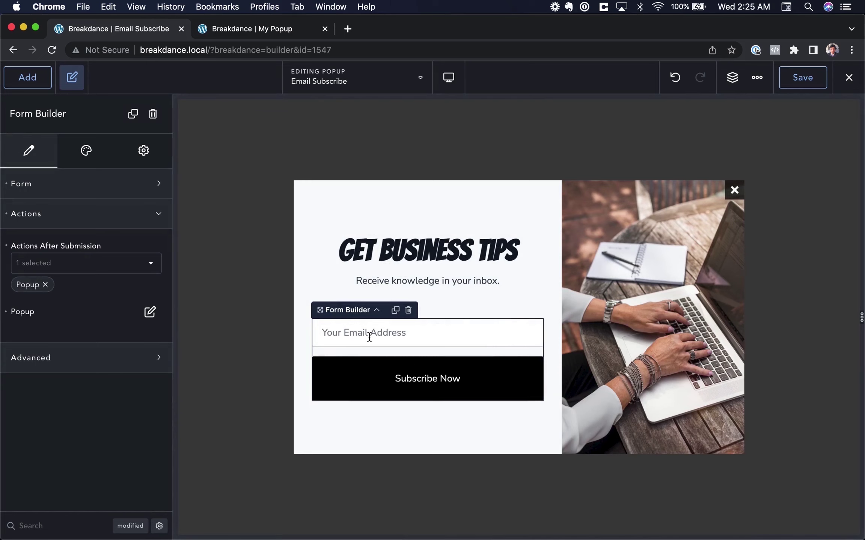
Step: Add the MailChimp action, then remove it, leaving only the Popup action after submission
click(82, 268)
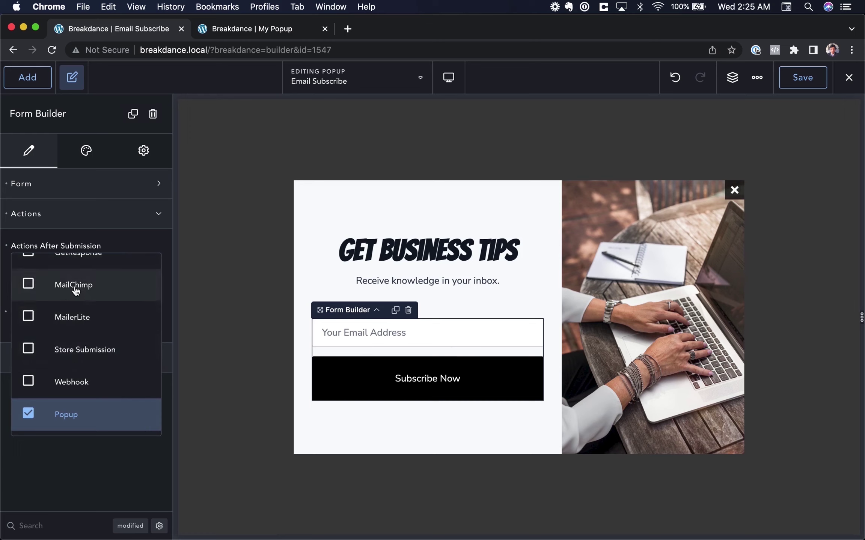
scroll(71, 309, up, 4)
scroll(76, 362, up, 3)
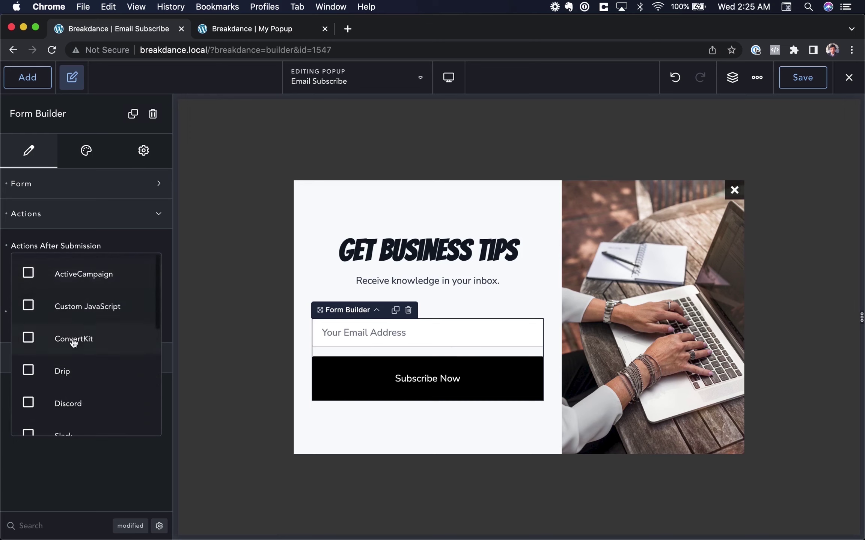
scroll(82, 369, down, 5)
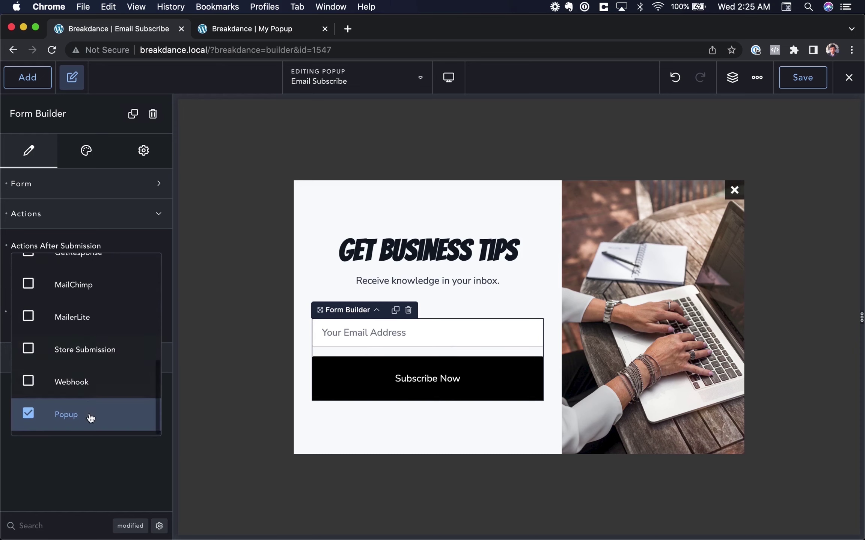
click(73, 286)
click(170, 292)
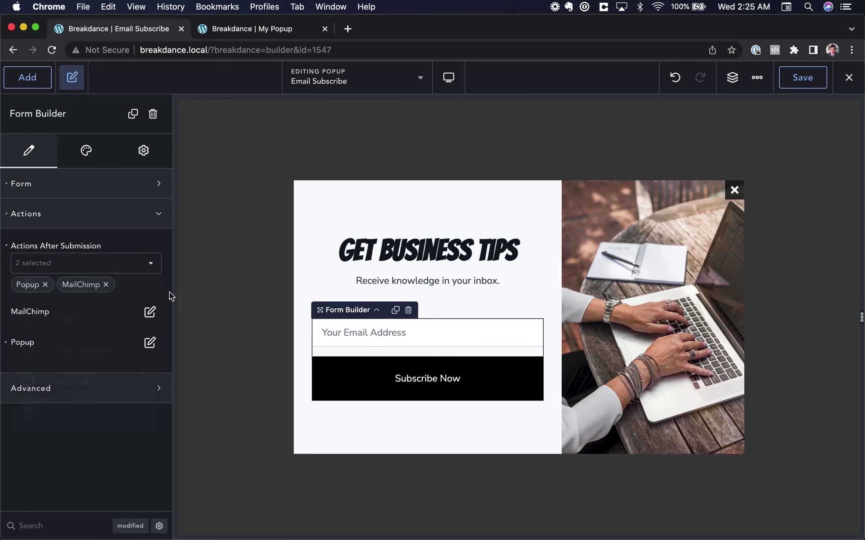
click(150, 312)
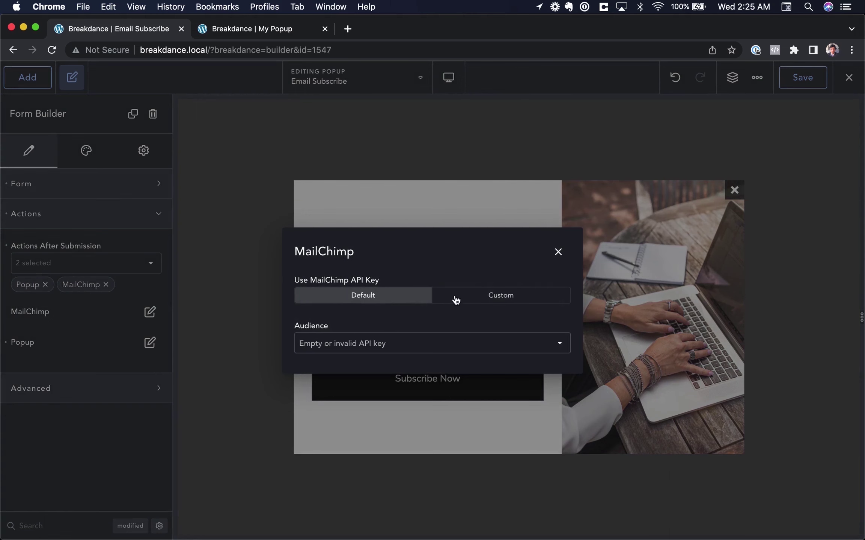
click(559, 252)
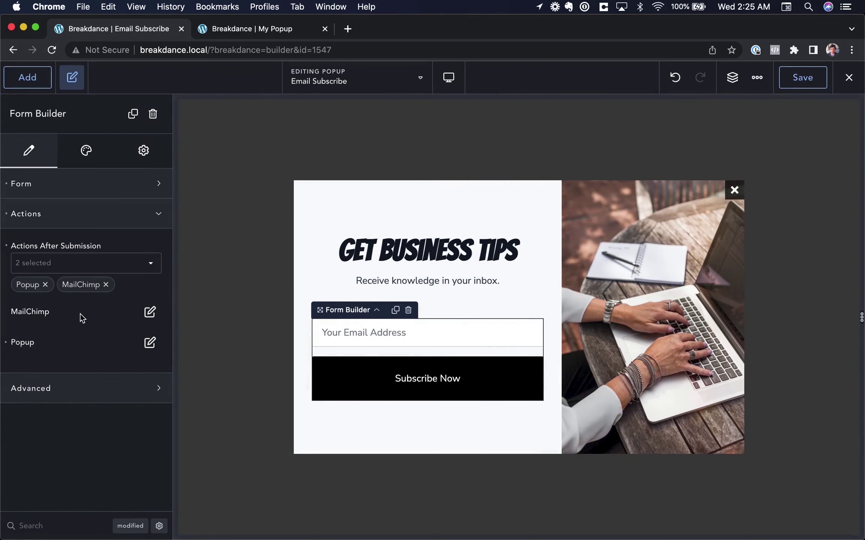
click(106, 285)
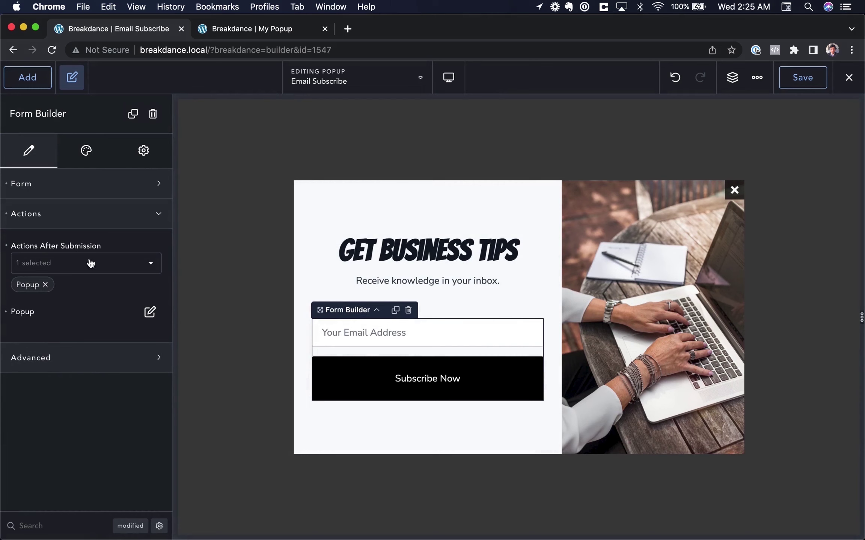
click(150, 311)
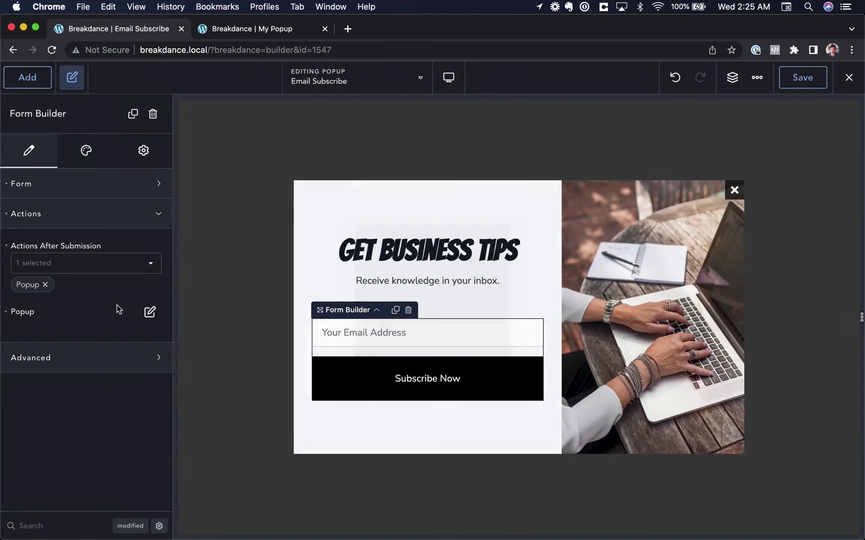
click(119, 312)
Step: Save the popup design and load breakdance.local in the browser
click(803, 78)
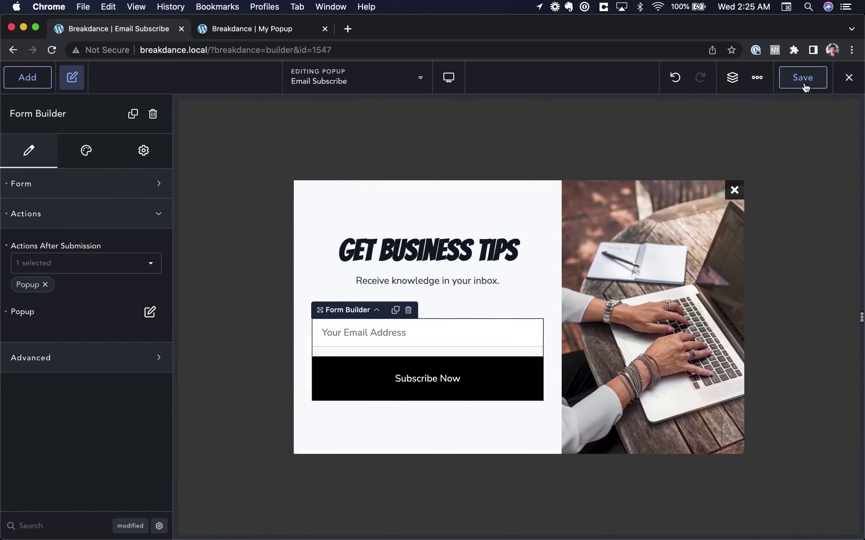
click(208, 50)
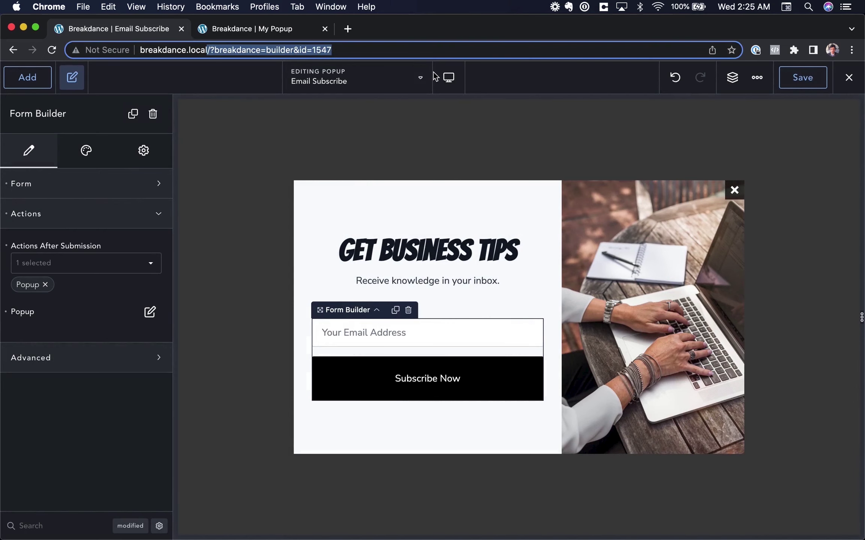
text(breakdance.local/)
key(Return)
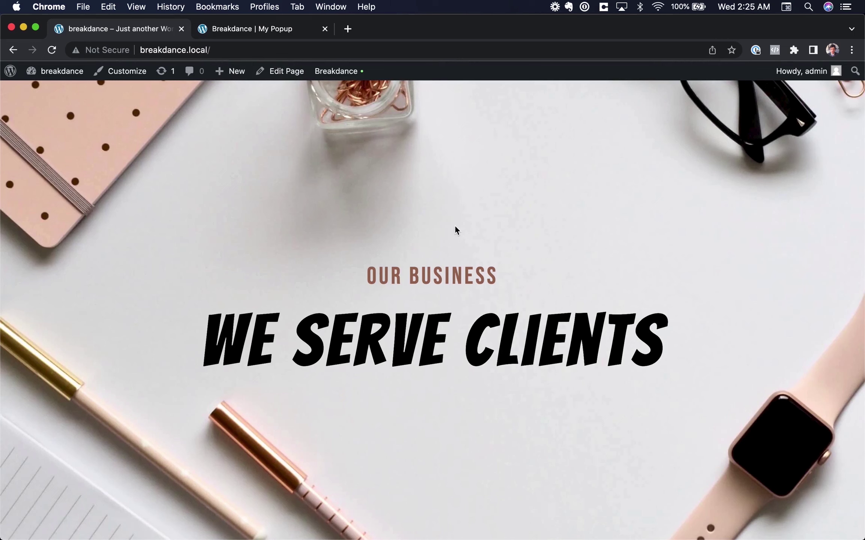
Step: Scroll to trigger the Get Business Tips popup, enter a test email address, and submit Subscribe Now
scroll(456, 230, down, 3)
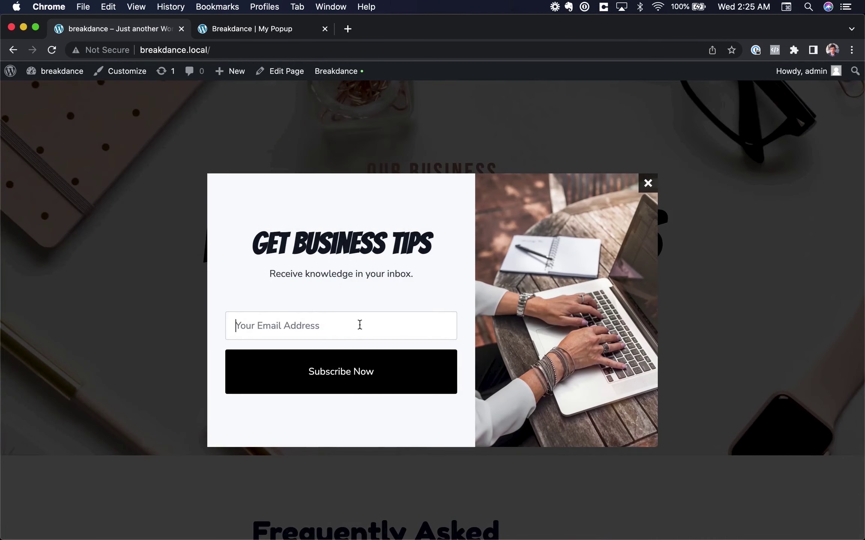
click(359, 325)
text(asoidjasdoij@asodij.com)
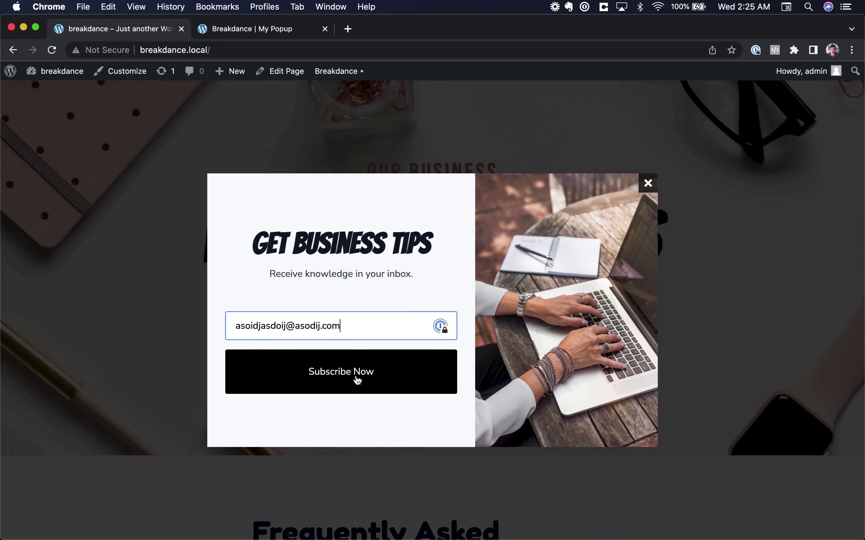
click(356, 382)
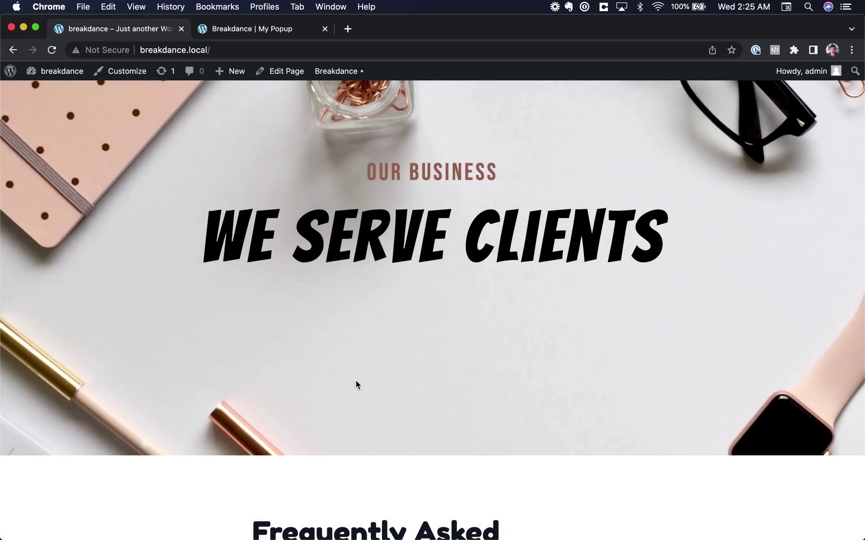